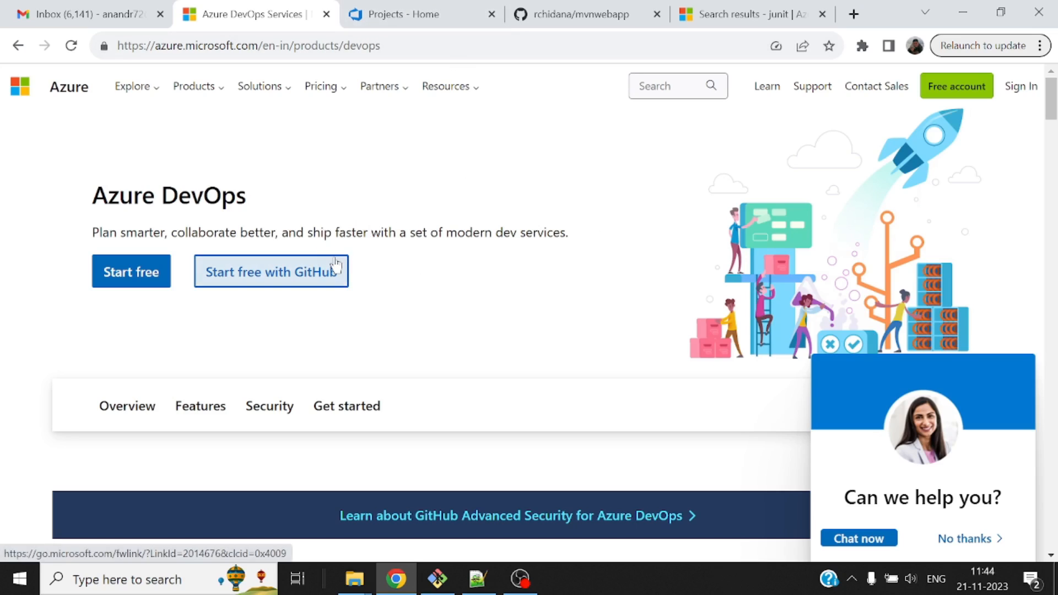
Open the Test-DevOps project in Azure DevOps and start creating a new pipeline.
{"action": "left_click", "coordinate": [436, 11]}
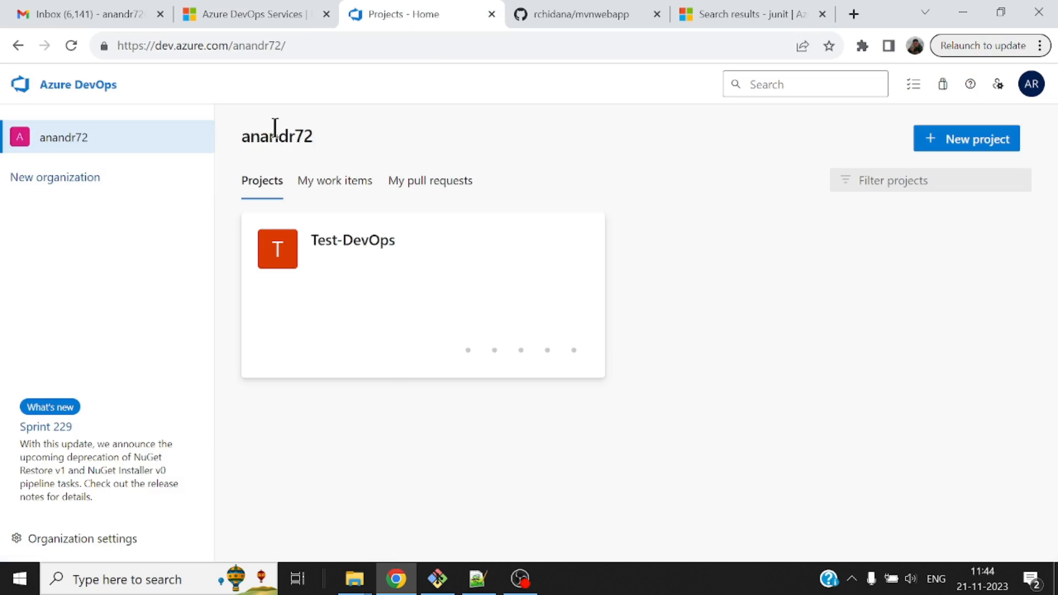
{"action": "left_click", "coordinate": [358, 260]}
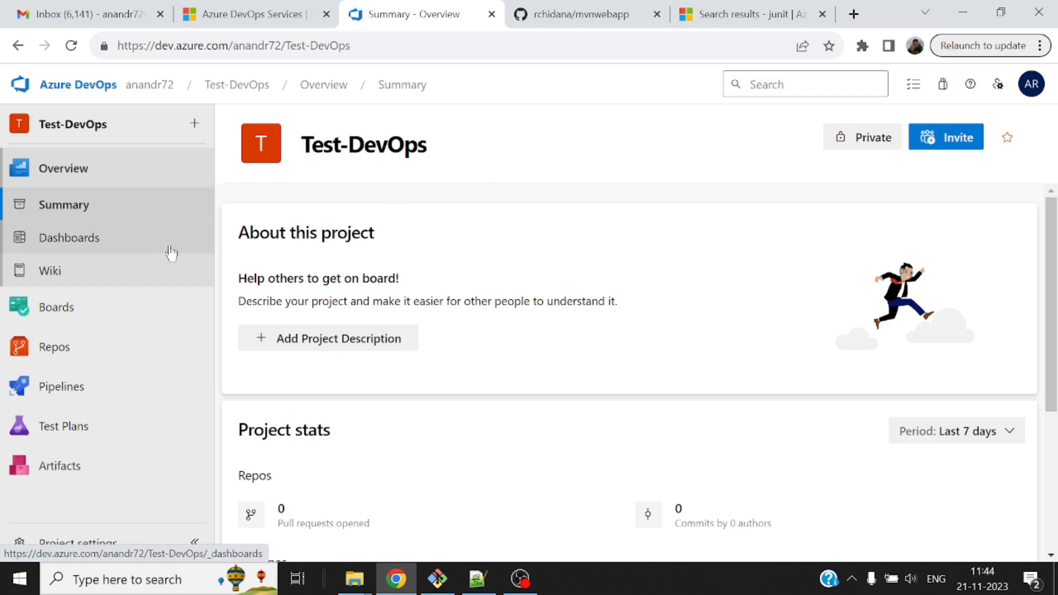
{"action": "mouse_move", "coordinate": [119, 392]}
{"action": "left_click", "coordinate": [292, 257]}
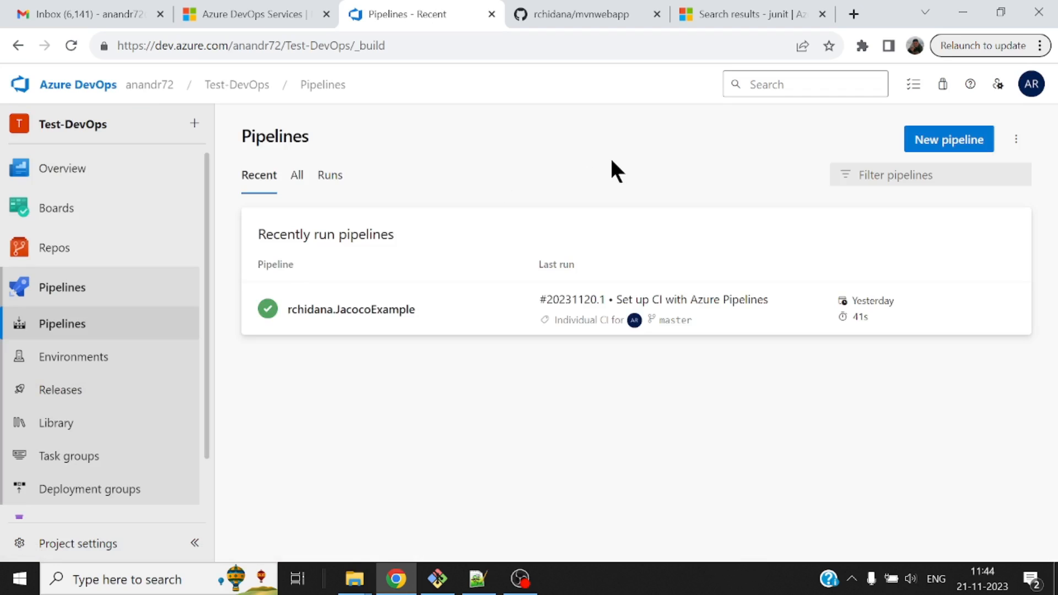
{"action": "left_click", "coordinate": [953, 143]}
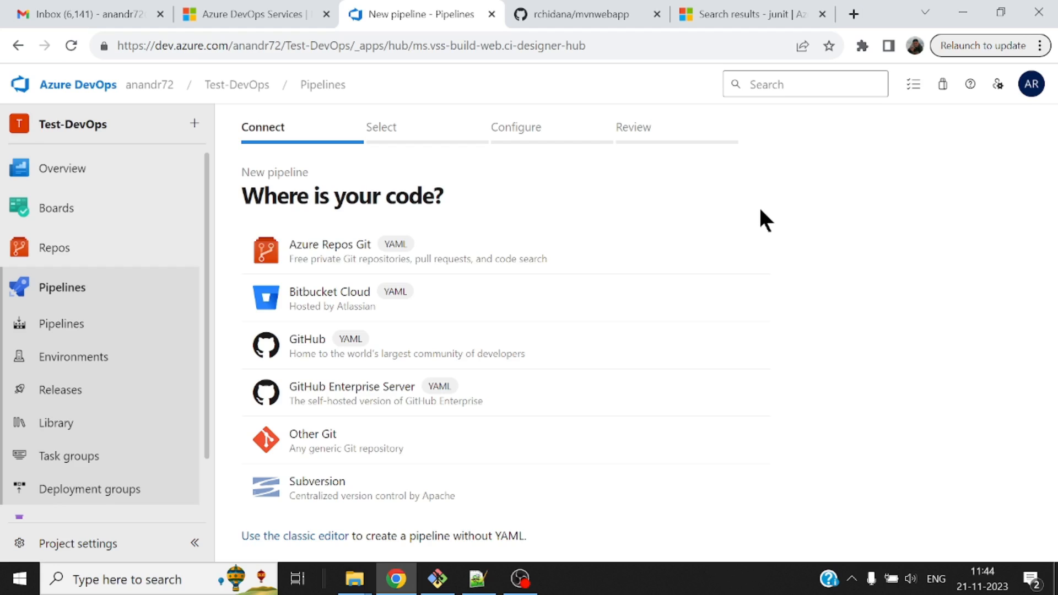
Look over the mvnwebapp repository on GitHub, and choose GitHub as the new pipeline's code source.
{"action": "left_click", "coordinate": [585, 8]}
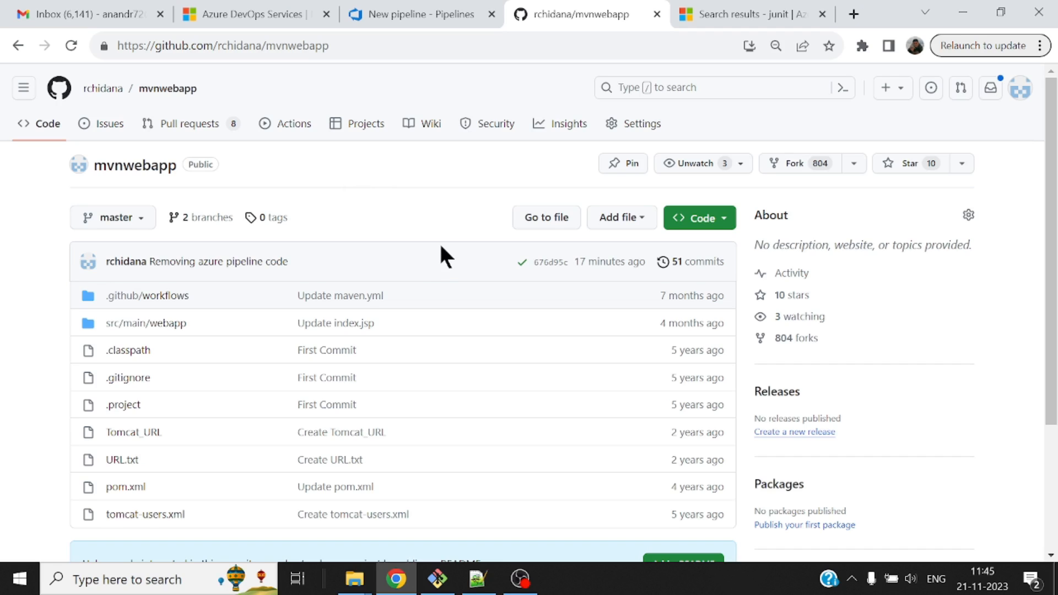
{"action": "left_click", "coordinate": [427, 14]}
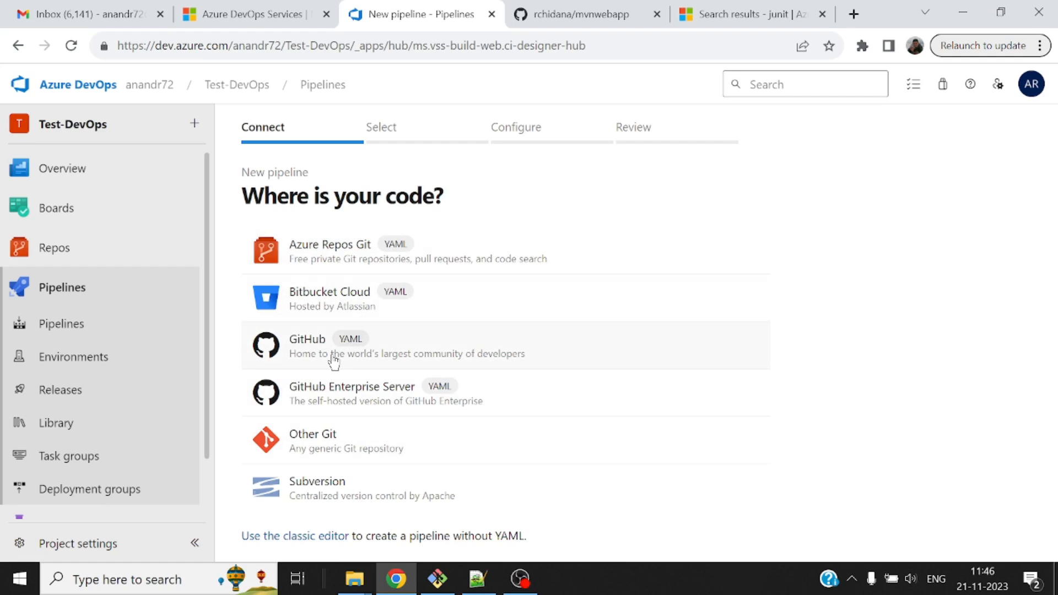
{"action": "left_click", "coordinate": [311, 352]}
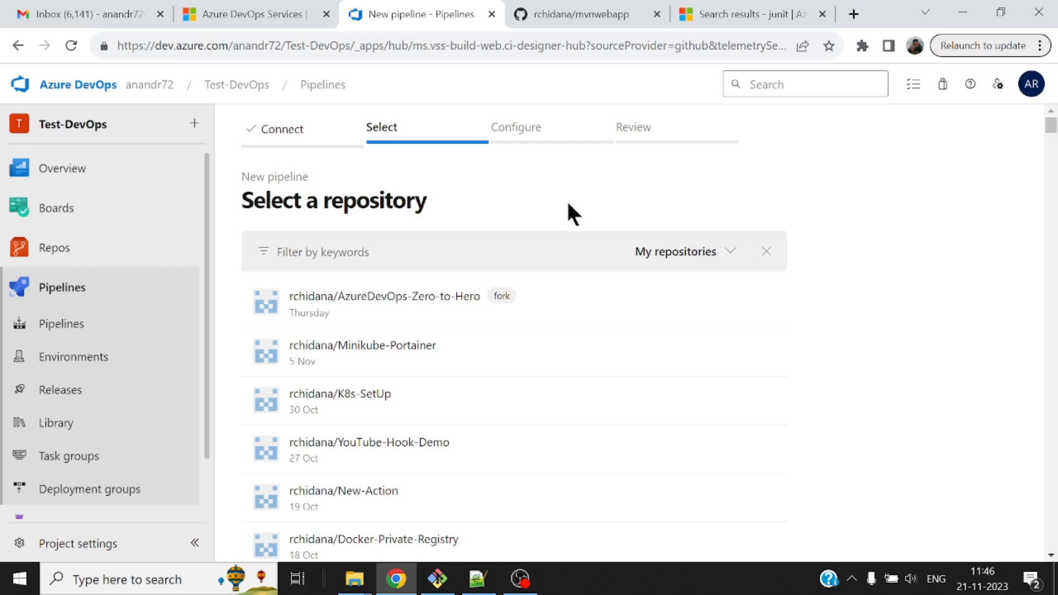
Filter the repositories by "mvn" and select the mvnwebapp repository for the pipeline.
{"action": "left_click", "coordinate": [561, 14]}
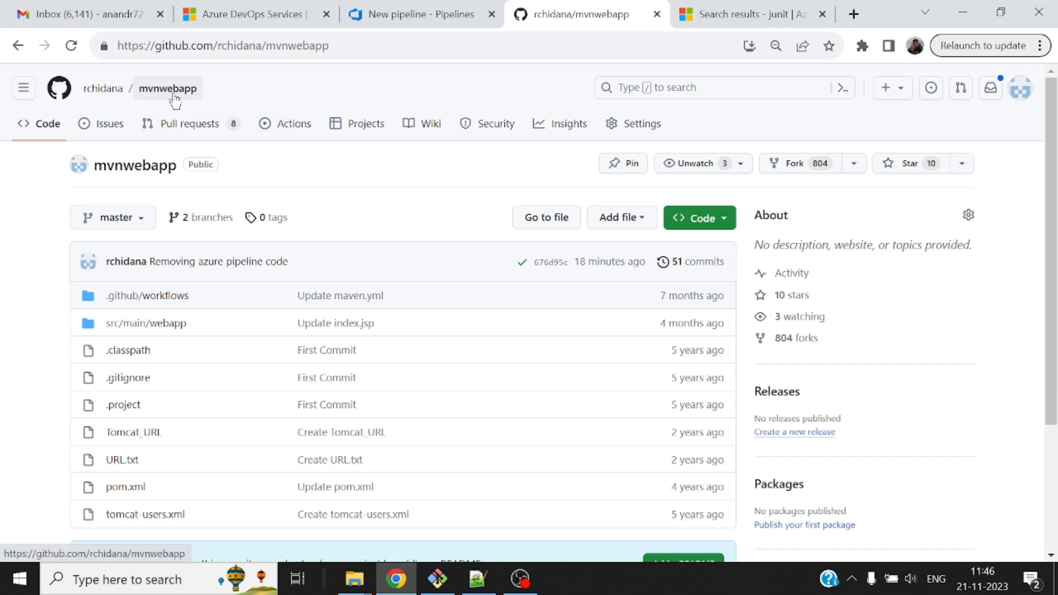
{"action": "left_click", "coordinate": [430, 14]}
{"action": "left_click", "coordinate": [423, 248]}
{"action": "type", "text": "mvn"}
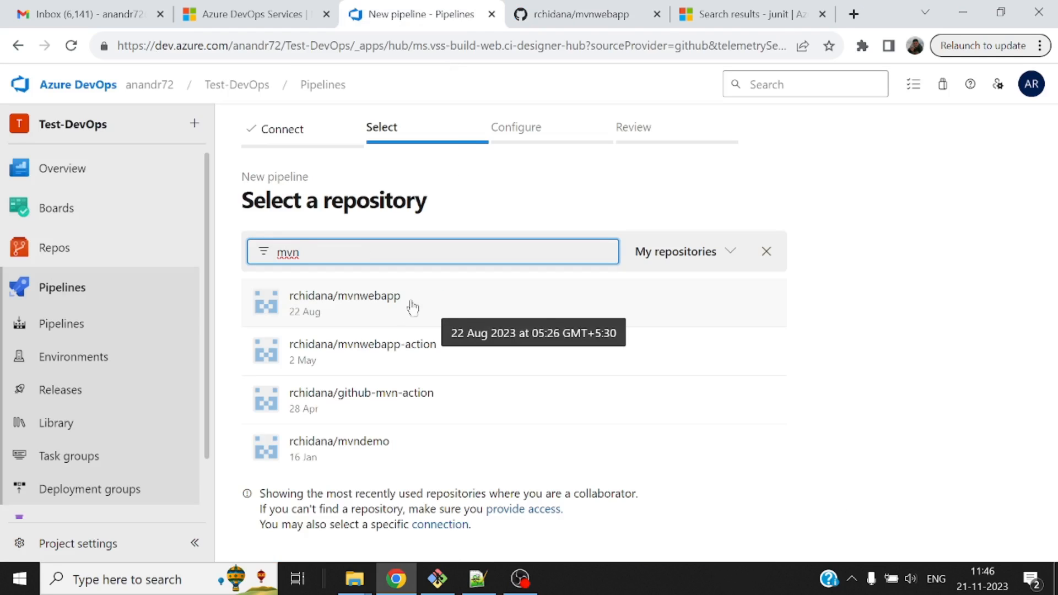
{"action": "left_click", "coordinate": [371, 301]}
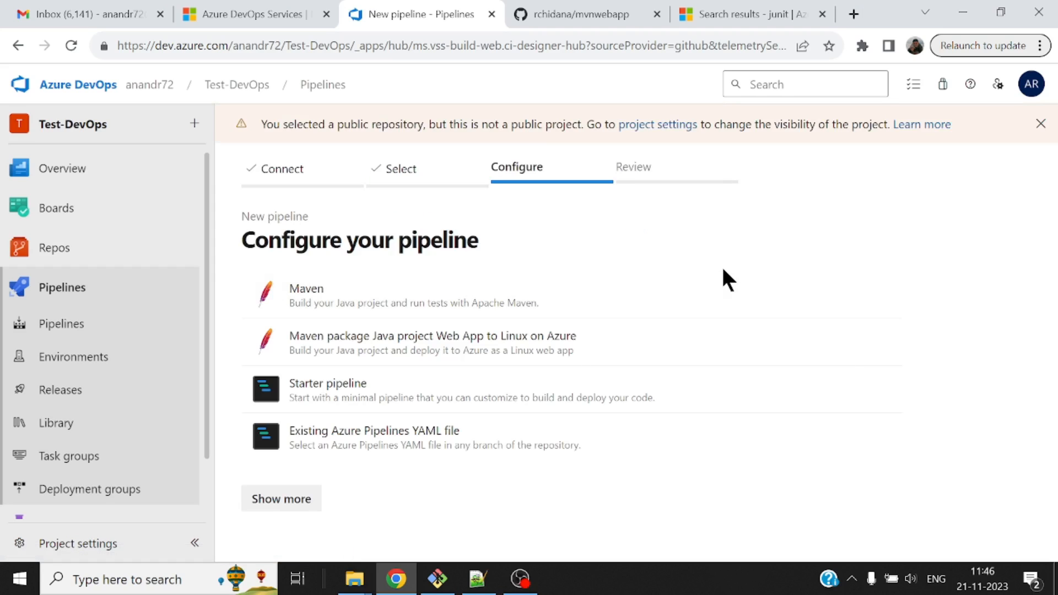
Configure the pipeline with the Maven template from the full template list and review the generated azure-pipelines.yml.
{"action": "left_click", "coordinate": [281, 501]}
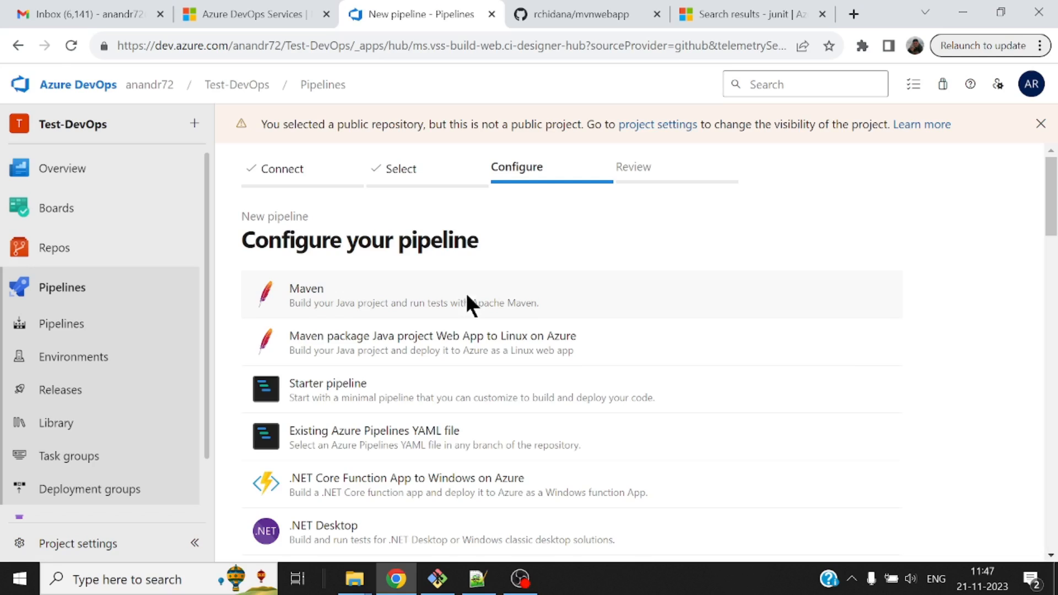
{"action": "left_click", "coordinate": [467, 302]}
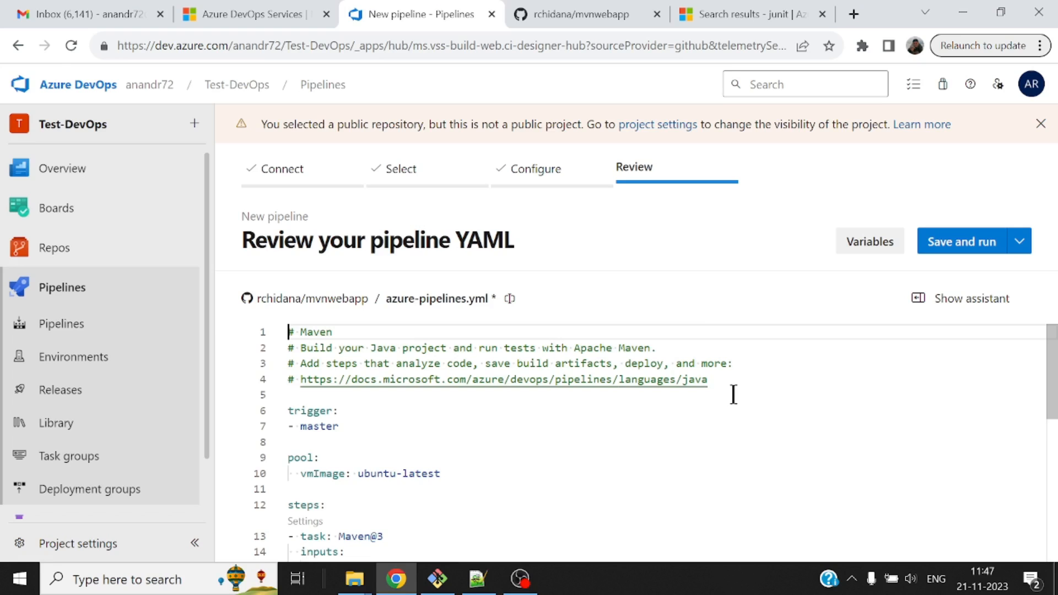
{"action": "scroll", "coordinate": [734, 394], "scroll_direction": "down", "scroll_amount": 2}
{"action": "left_click_drag", "start_coordinate": [1056, 390], "coordinate": [1057, 339]}
{"action": "left_click_drag", "start_coordinate": [1053, 391], "coordinate": [1053, 426]}
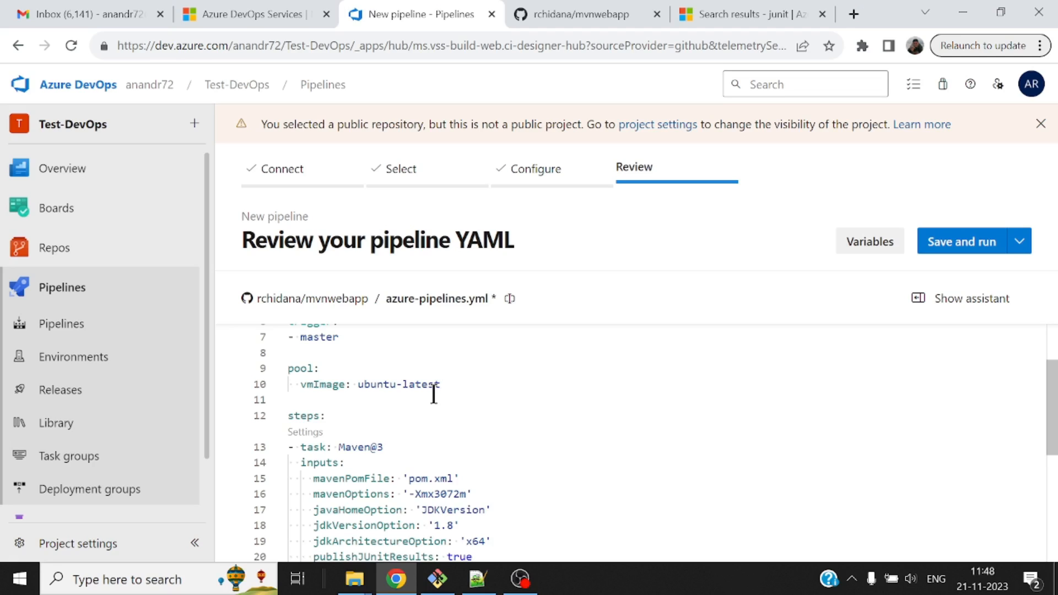
Set jdkVersionOption of the Maven@3 task to '1.11' in the pipeline YAML.
{"action": "scroll", "coordinate": [471, 423], "scroll_direction": "down", "scroll_amount": 1}
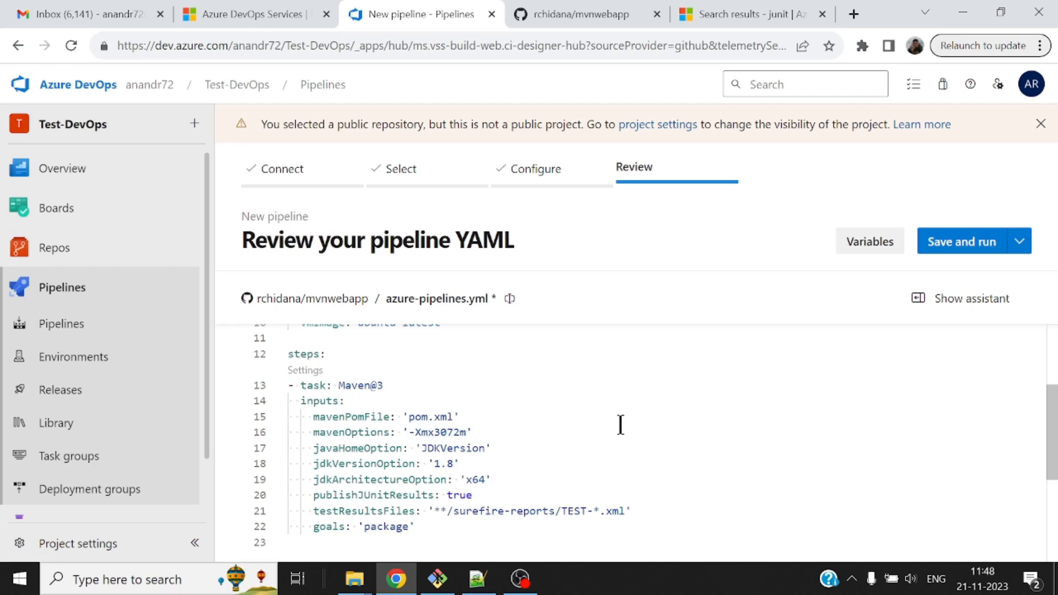
{"action": "left_click", "coordinate": [450, 464]}
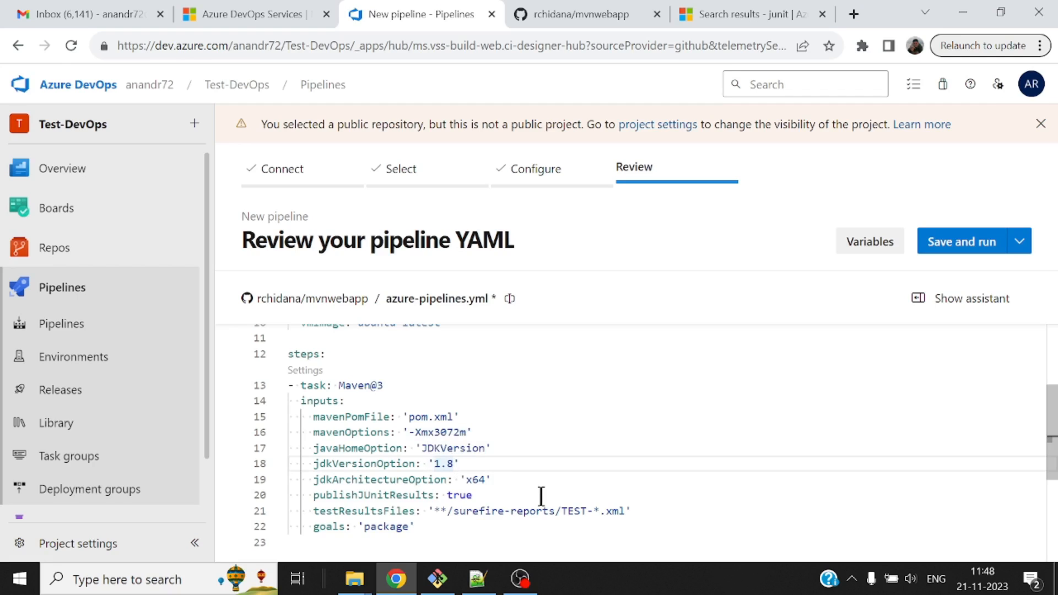
{"action": "key", "text": "BackSpace"}
{"action": "type", "text": "11"}
{"action": "scroll", "coordinate": [627, 418], "scroll_direction": "down", "scroll_amount": 2}
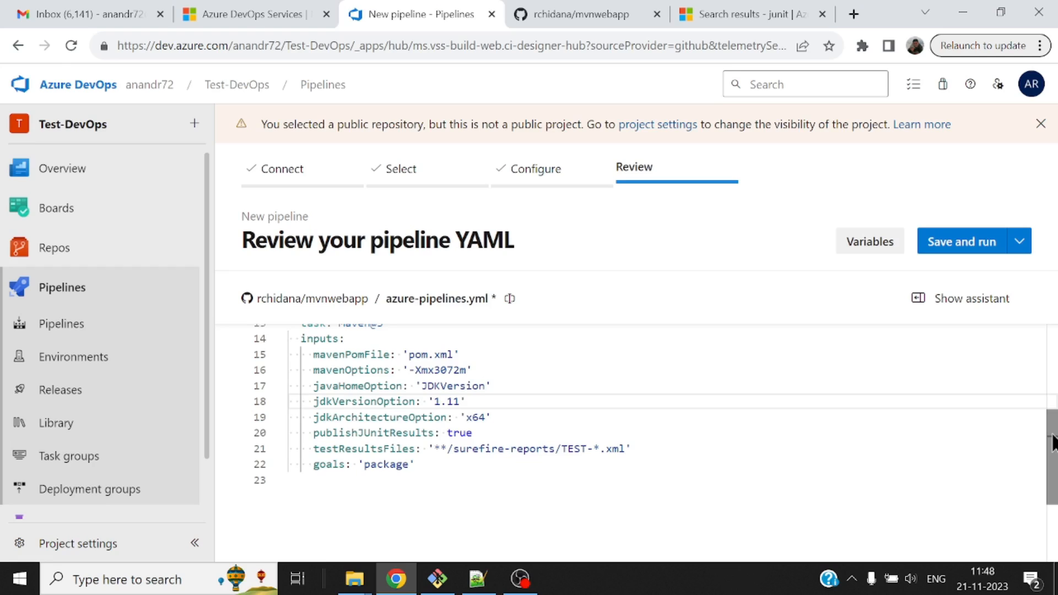
Save and run the pipeline with the default commit message, committing directly to the master branch, and open the run's job.
{"action": "left_click", "coordinate": [982, 244]}
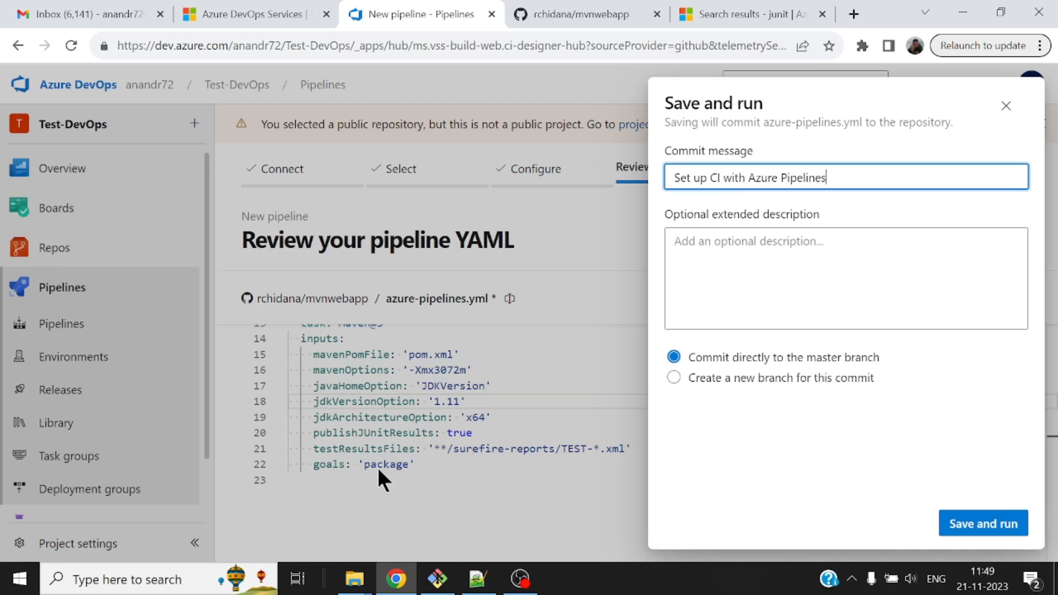
{"action": "left_click", "coordinate": [994, 516]}
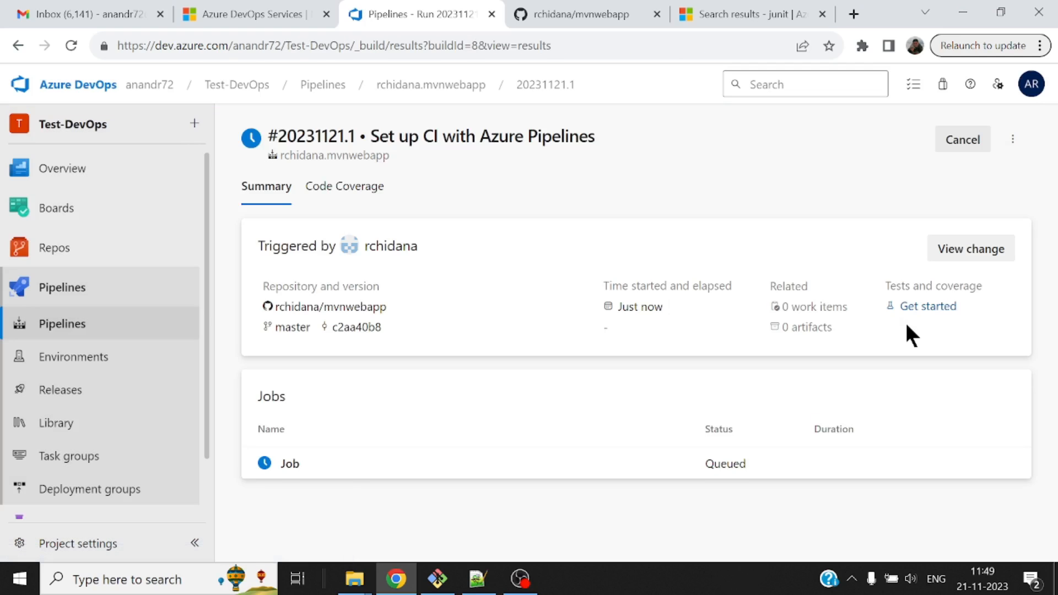
{"action": "left_click", "coordinate": [289, 464]}
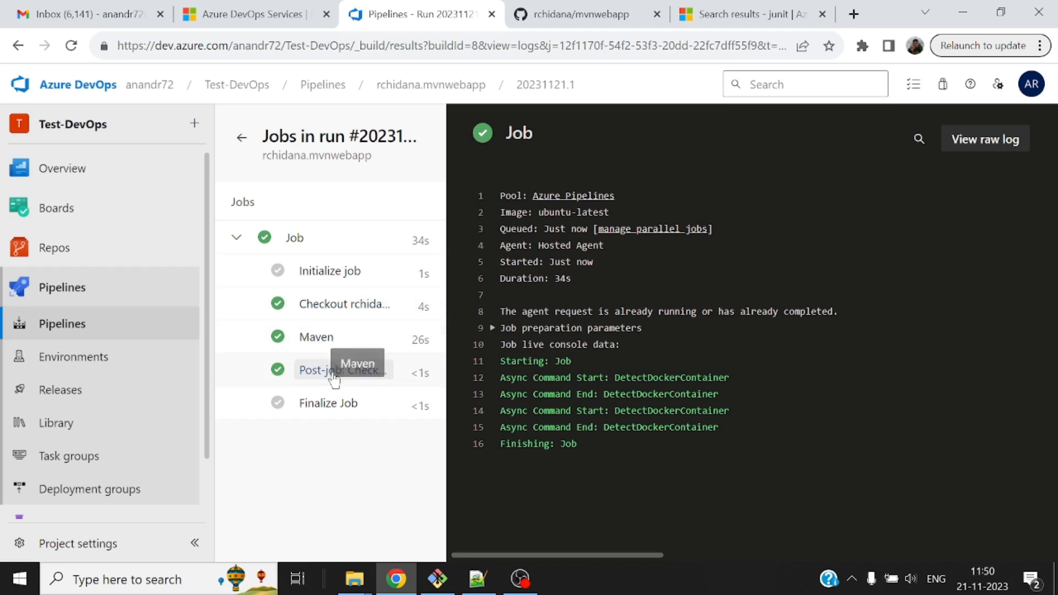
Examine the Maven task's log through to the build outcome at its end.
{"action": "left_click", "coordinate": [325, 344]}
{"action": "scroll", "coordinate": [814, 330], "scroll_direction": "down", "scroll_amount": 20}
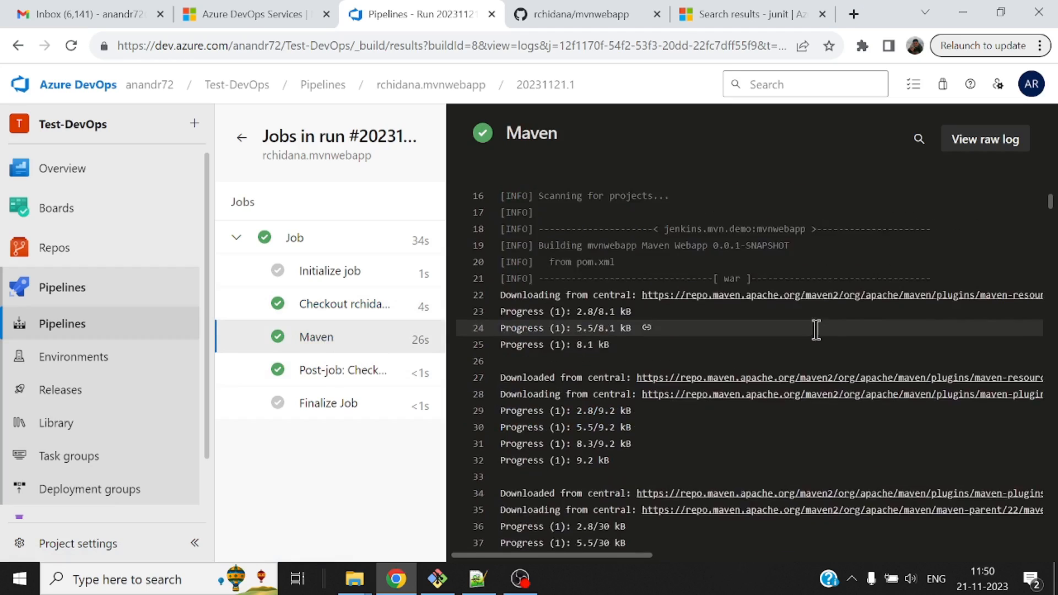
{"action": "left_click_drag", "start_coordinate": [1051, 221], "coordinate": [1053, 554]}
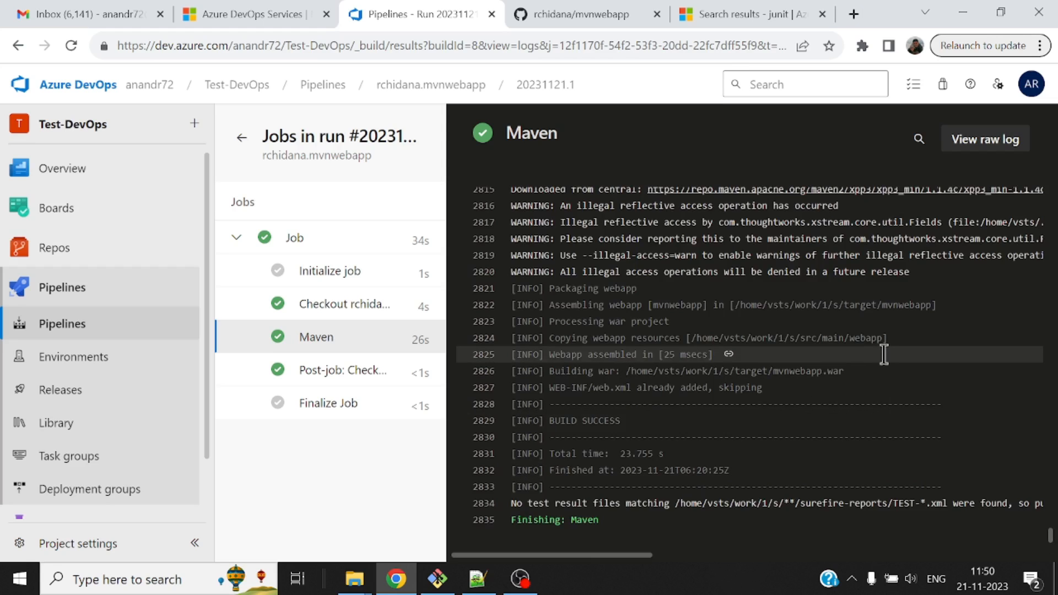
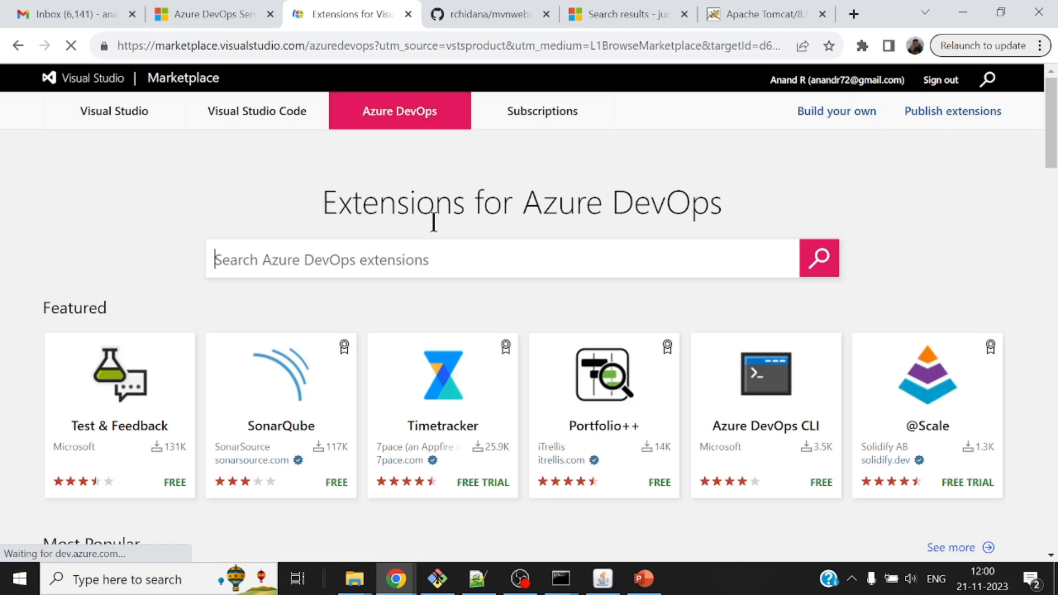
Search the Azure DevOps Marketplace for tomcat and open Microsoft's Apache Tomcat Deployment extension.
{"action": "left_click", "coordinate": [421, 253]}
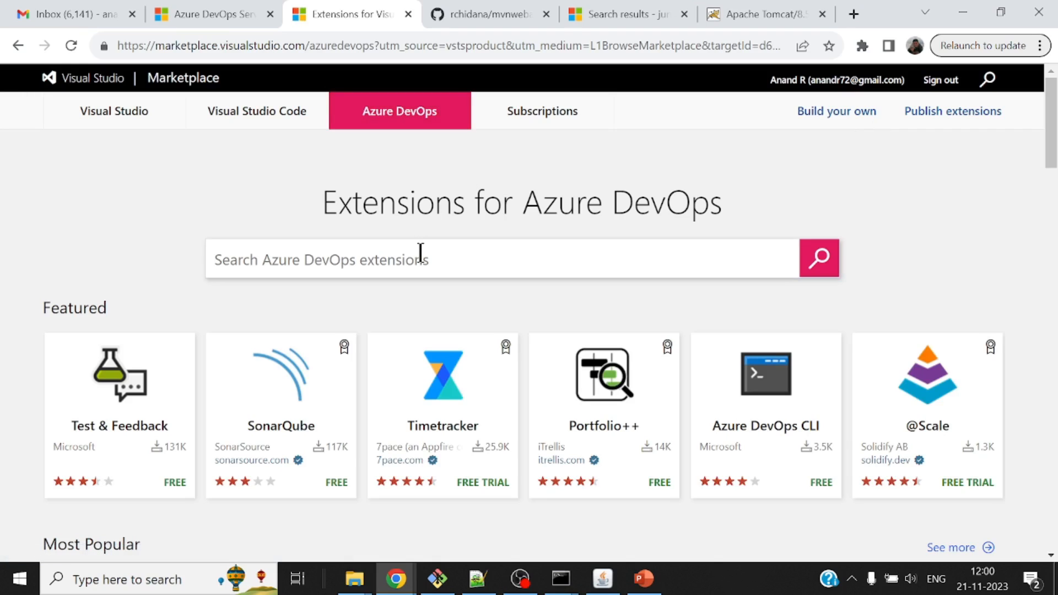
{"action": "type", "text": "tomcat"}
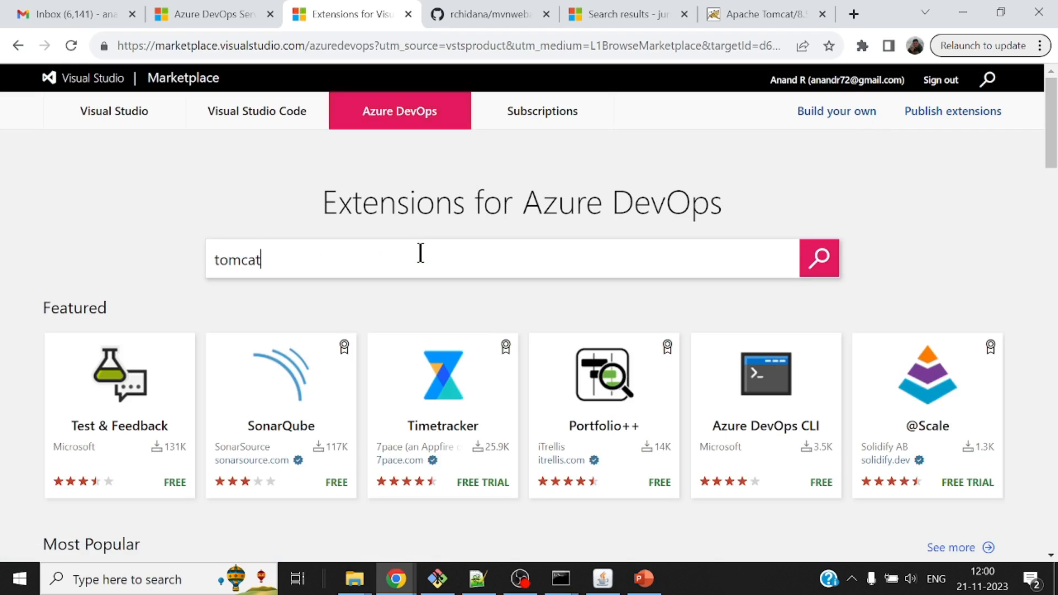
{"action": "key", "text": "Return"}
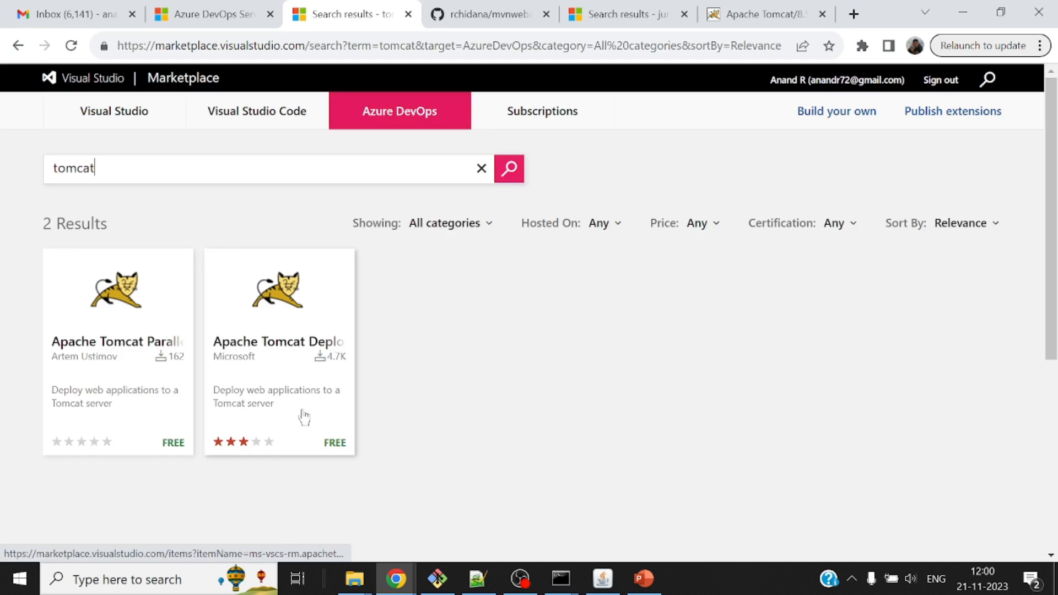
{"action": "left_click", "coordinate": [295, 384]}
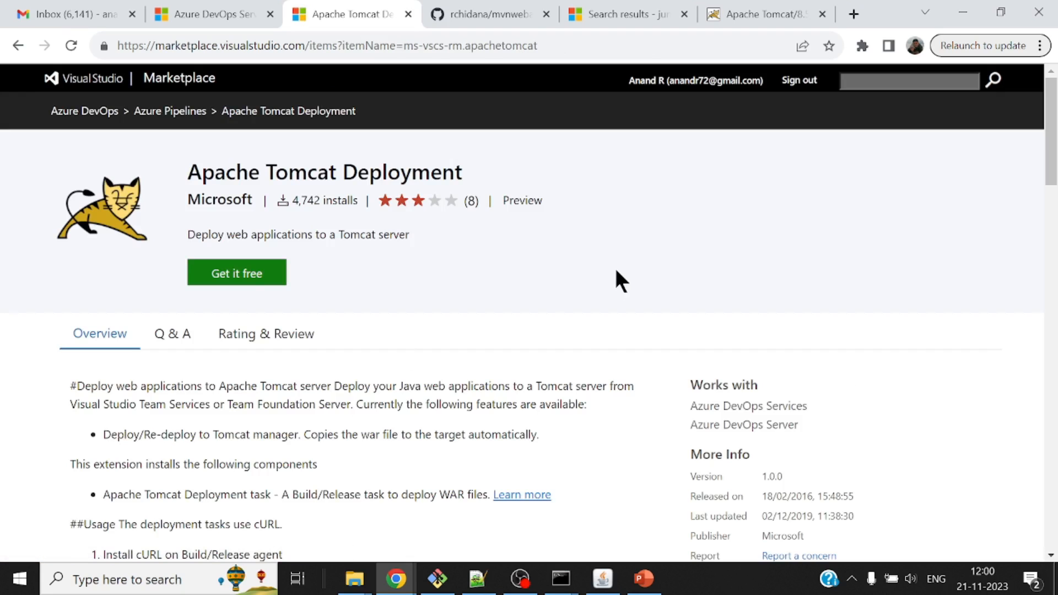
Install the free Apache Tomcat Deployment extension into the preselected Azure DevOps organization and proceed to that organization.
{"action": "left_click", "coordinate": [249, 275]}
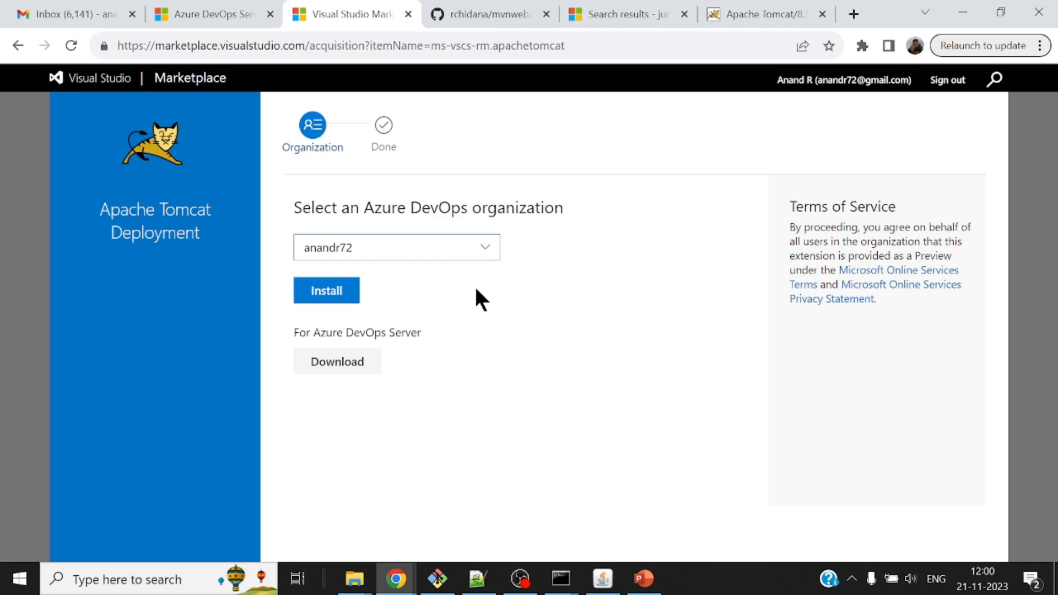
{"action": "left_click", "coordinate": [334, 295]}
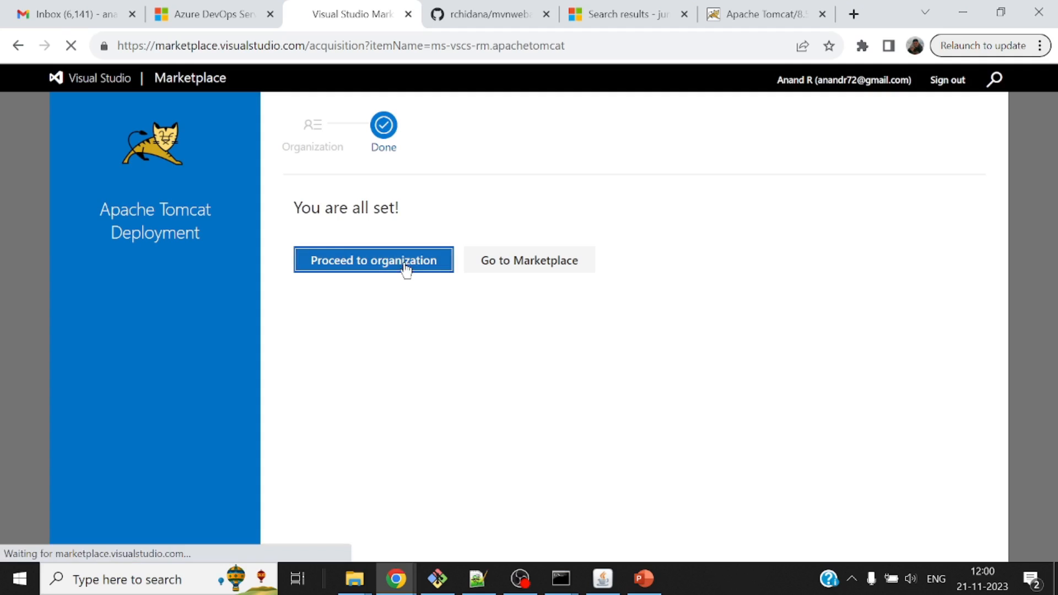
{"action": "left_click", "coordinate": [406, 267]}
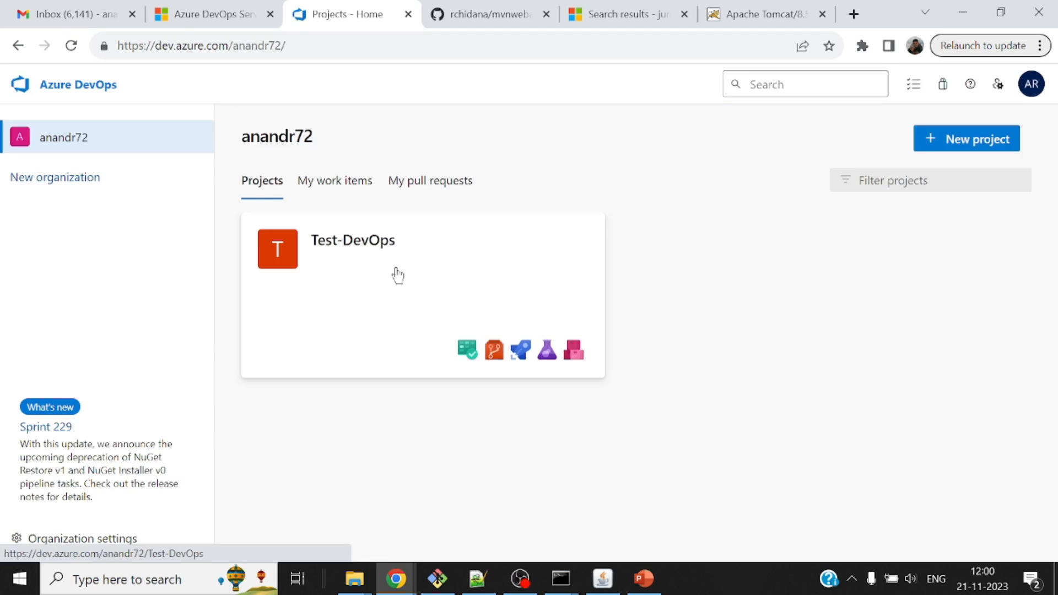
Open the mvnwebapp pipeline of the Test-DevOps project for editing.
{"action": "left_click", "coordinate": [397, 274]}
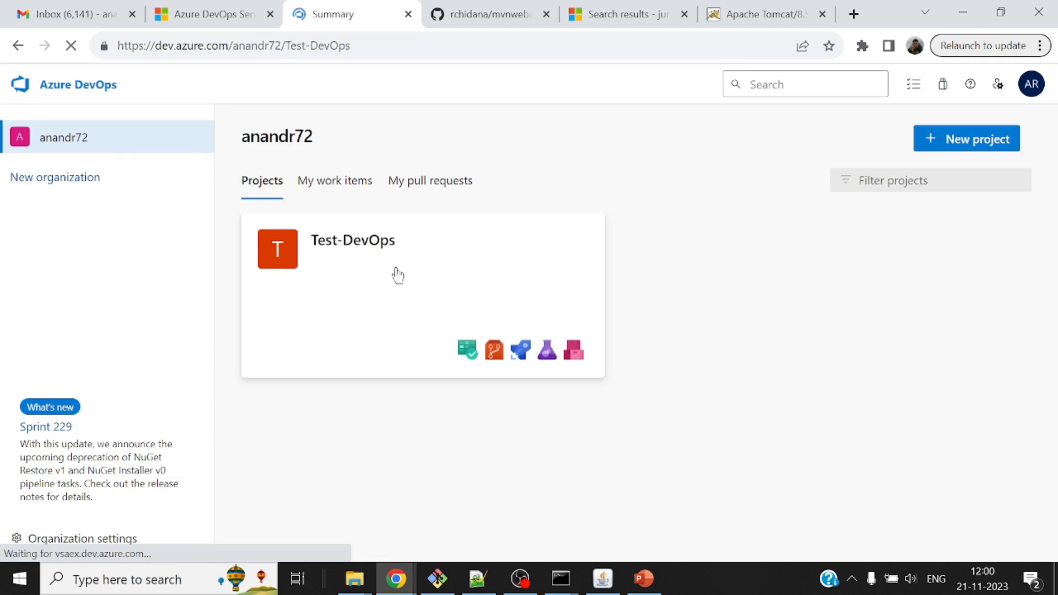
{"action": "mouse_move", "coordinate": [111, 323]}
{"action": "mouse_move", "coordinate": [83, 401]}
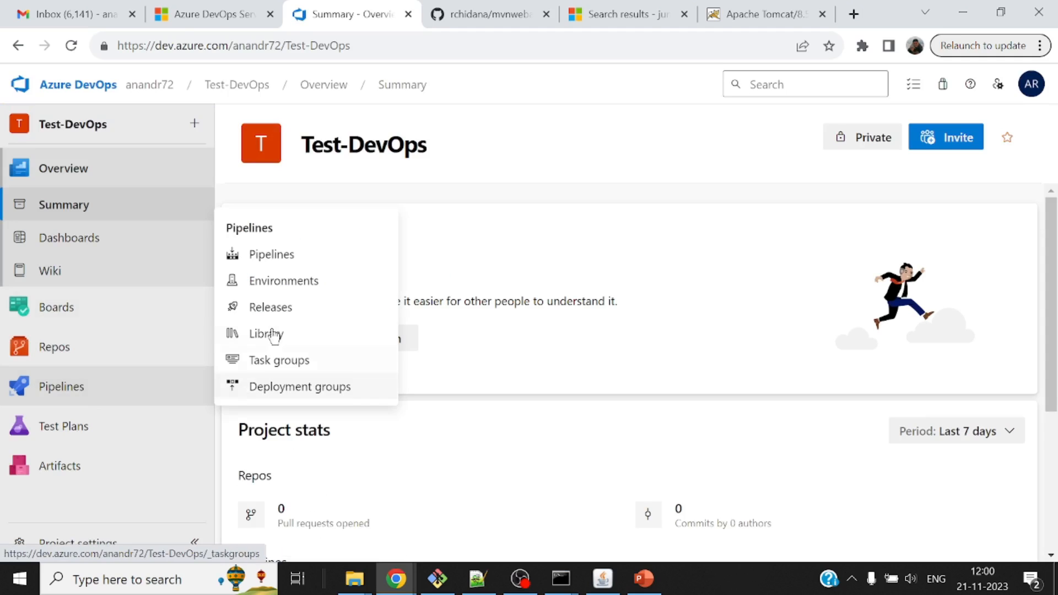
{"action": "left_click", "coordinate": [288, 260]}
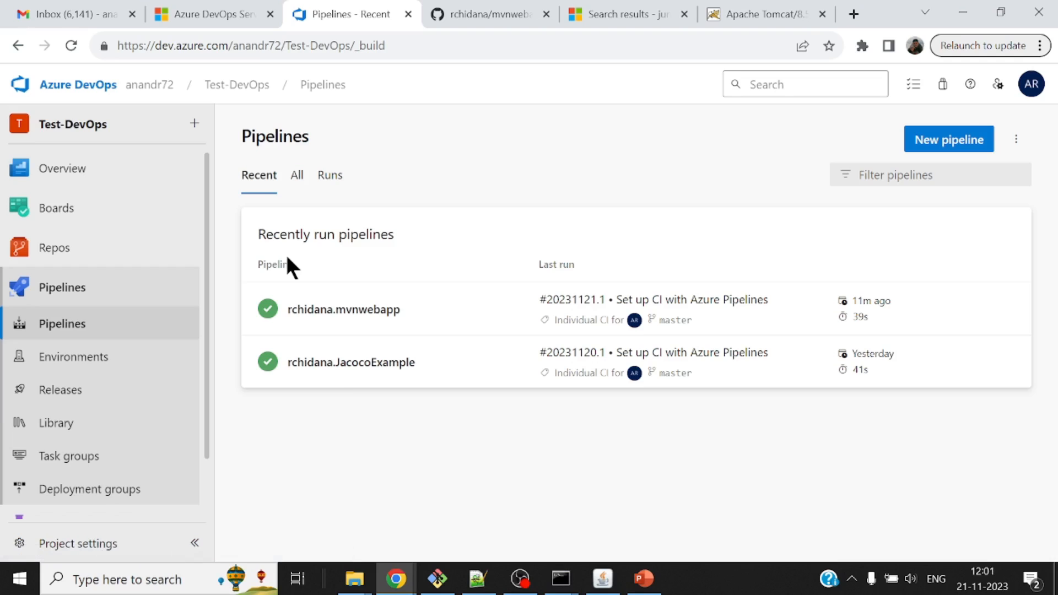
{"action": "left_click", "coordinate": [355, 310]}
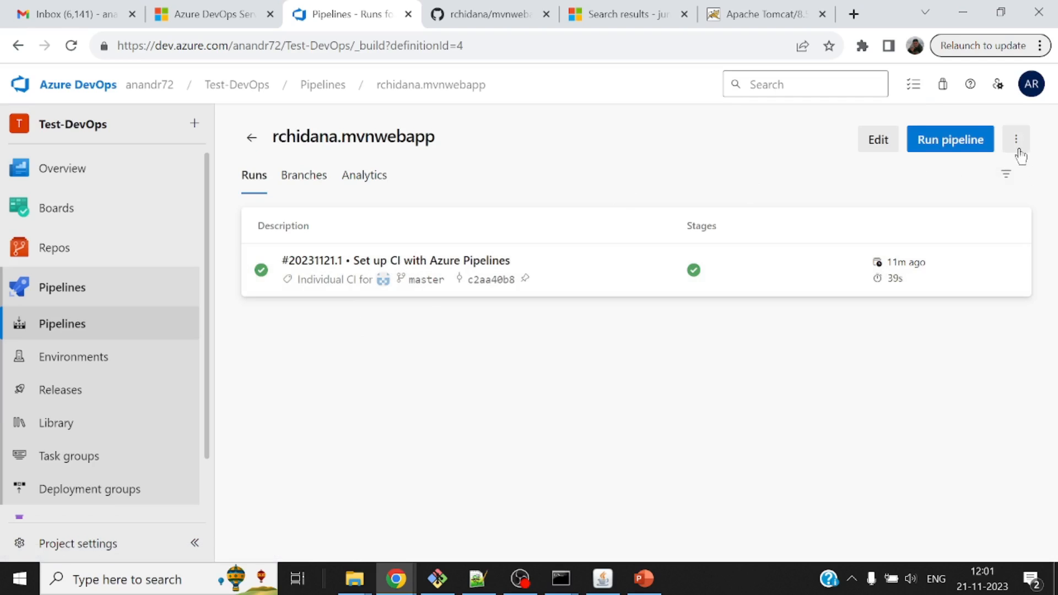
{"action": "left_click", "coordinate": [879, 144]}
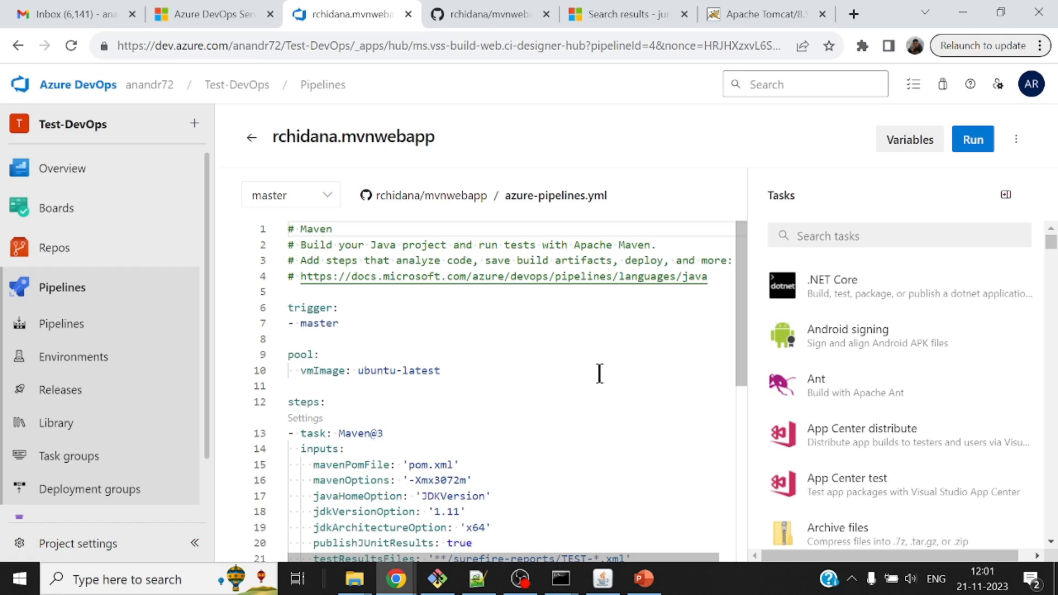
Add a blank line after the Maven task at the end of azure-pipelines.yml and open the Deploy to Apache Tomcat task's settings.
{"action": "scroll", "coordinate": [592, 347], "scroll_direction": "down", "scroll_amount": 5}
{"action": "left_click", "coordinate": [300, 301]}
{"action": "key", "text": "Return"}
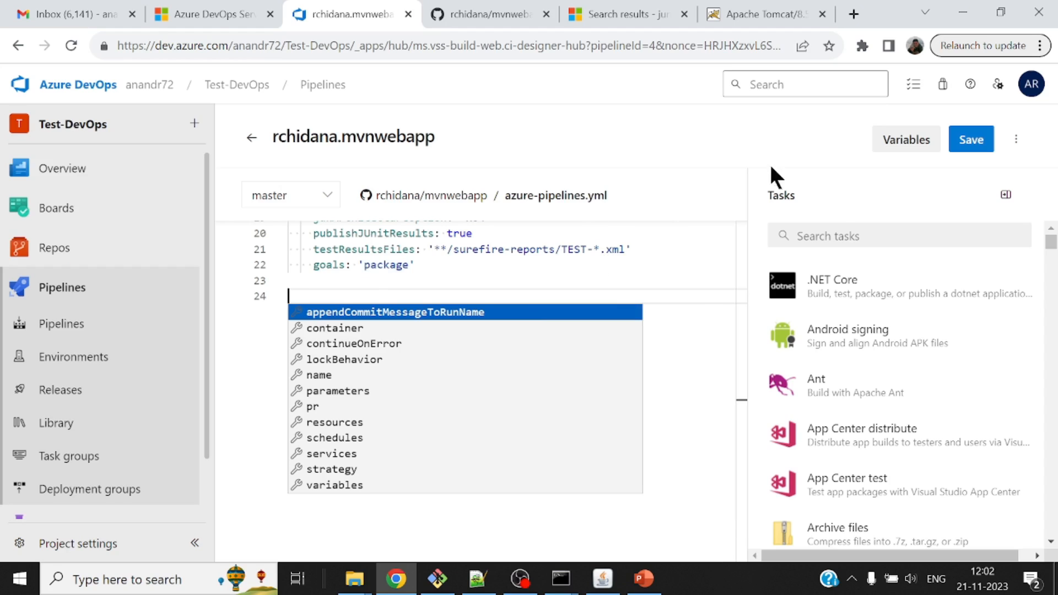
{"action": "left_click", "coordinate": [838, 232]}
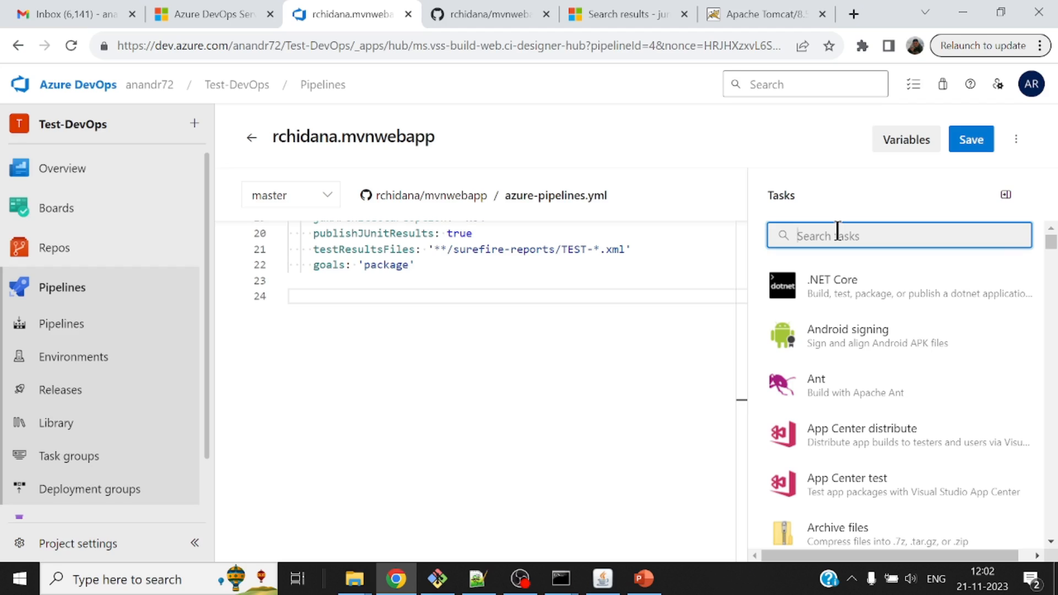
{"action": "type", "text": "tom"}
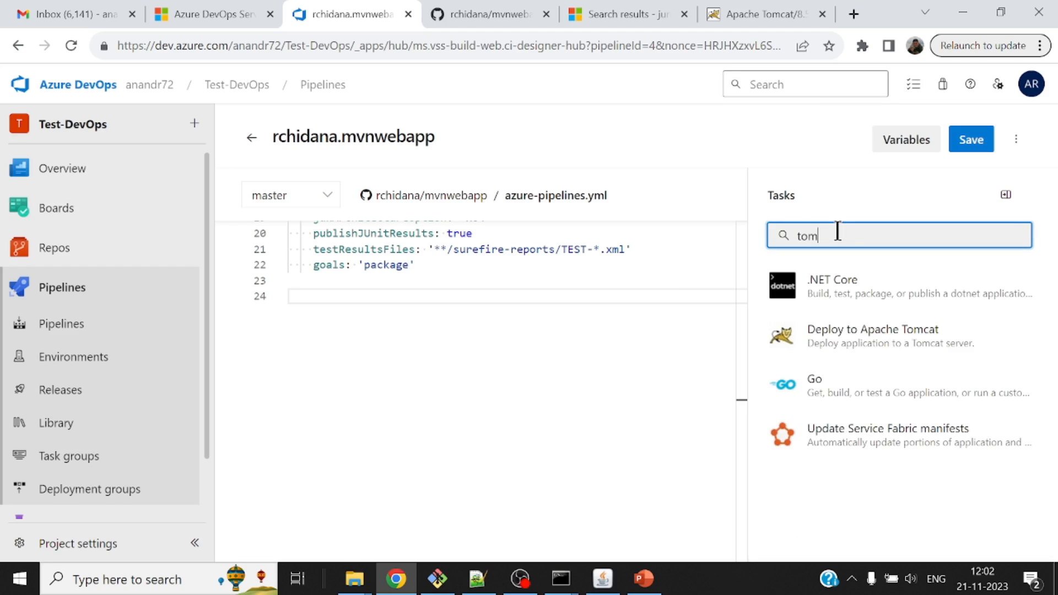
{"action": "left_click", "coordinate": [886, 337]}
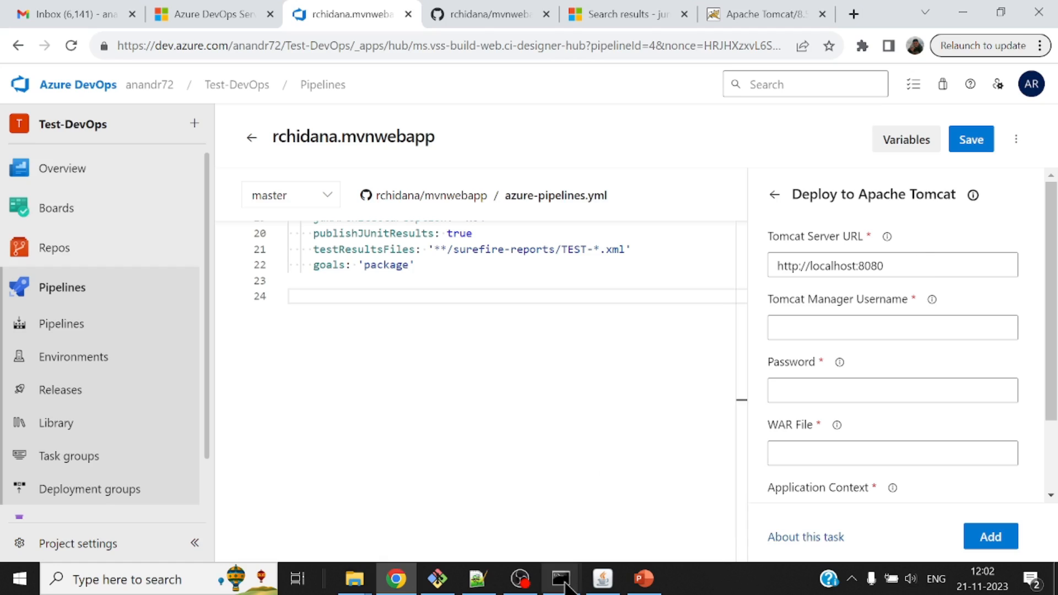
Switch to the Command Prompt running ngrok and copy its http forwarding URL.
{"action": "mouse_move", "coordinate": [560, 577]}
{"action": "left_click", "coordinate": [628, 532]}
{"action": "double_click", "coordinate": [513, 181]}
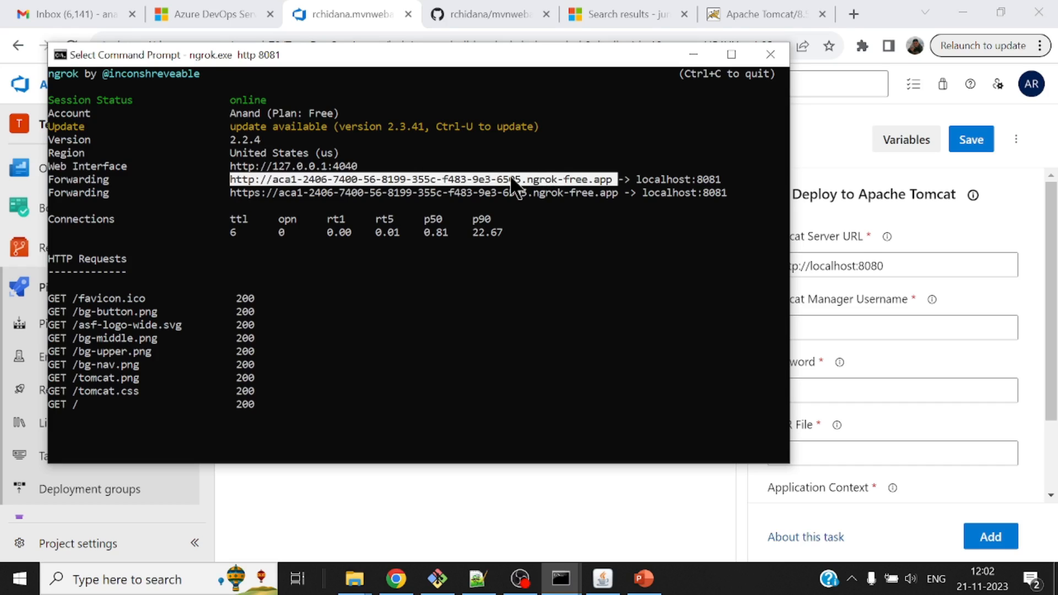
{"action": "right_click", "coordinate": [512, 185]}
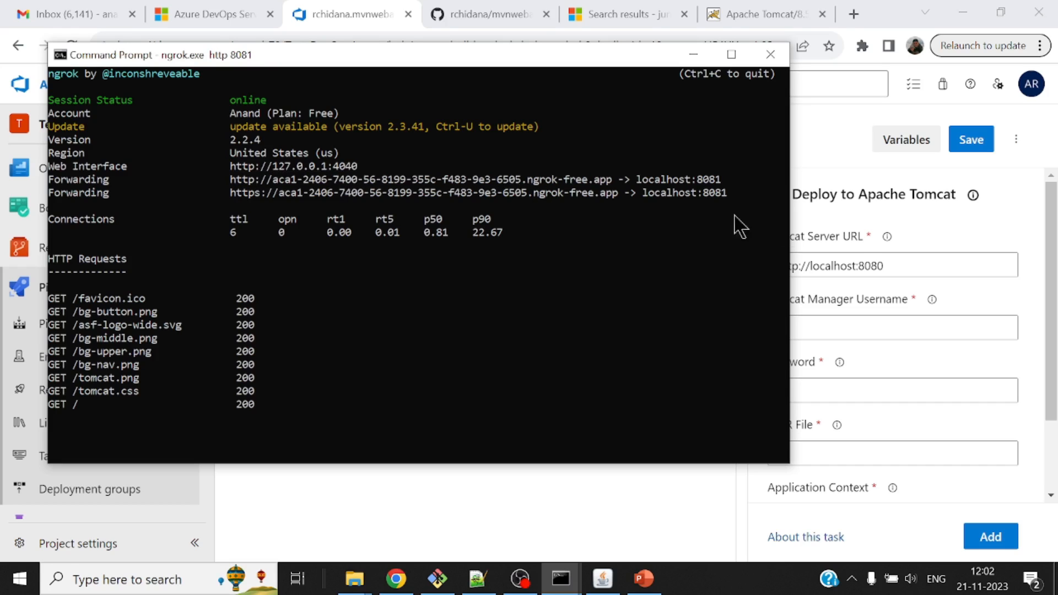
Check that the copied ngrok URL reaches Tomcat in a new Chrome incognito window, and close that window.
{"action": "left_click", "coordinate": [1049, 48]}
{"action": "left_click", "coordinate": [892, 127]}
{"action": "key", "text": "ctrl+v"}
{"action": "key", "text": "Return"}
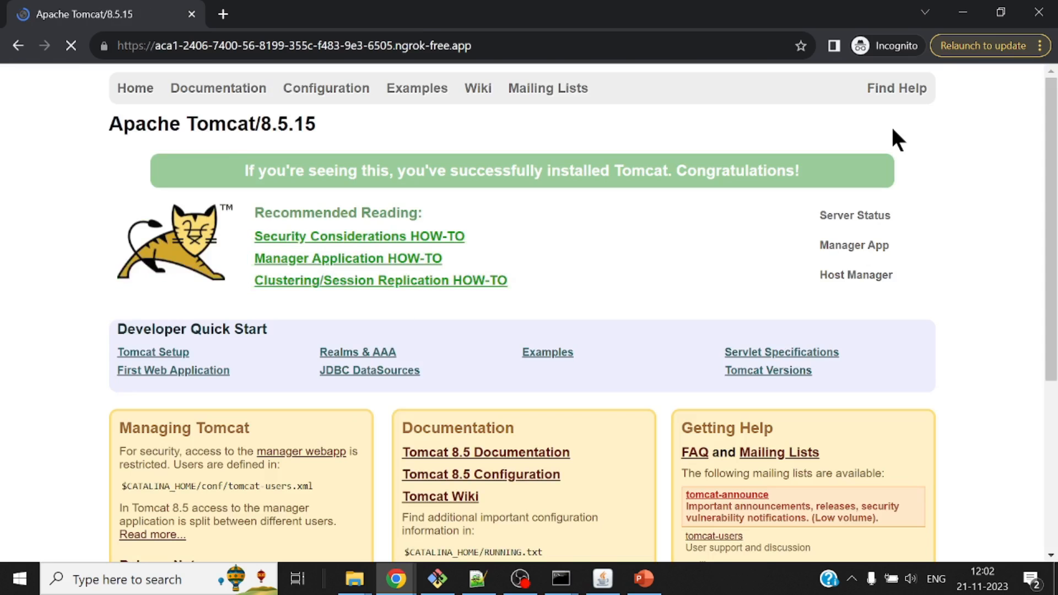
{"action": "left_click", "coordinate": [1040, 12]}
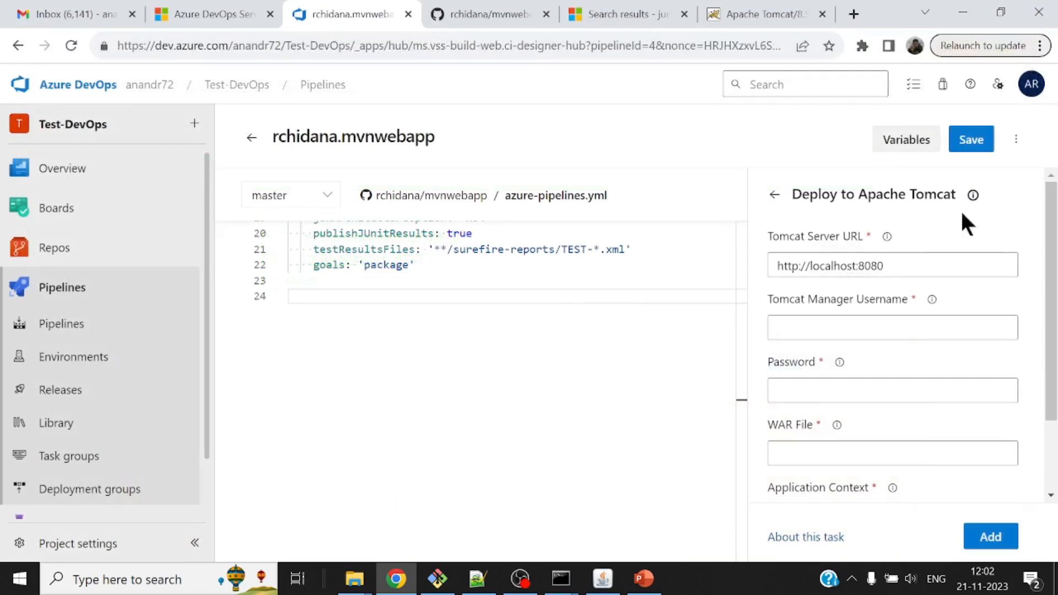
Replace the Tomcat Server URL in the deployment task with the copied ngrok forwarding URL.
{"action": "left_click", "coordinate": [906, 258]}
{"action": "key", "text": "BackSpace"}
{"action": "key", "text": "BackSpace"}
{"action": "key", "text": "BackSpace"}
{"action": "key", "text": "BackSpace"}
{"action": "key", "text": "BackSpace"}
{"action": "key", "text": "BackSpace"}
{"action": "key", "text": "BackSpace"}
{"action": "key", "text": "BackSpace"}
{"action": "key", "text": "BackSpace"}
{"action": "key", "text": "BackSpace"}
{"action": "key", "text": "BackSpace"}
{"action": "key", "text": "BackSpace"}
{"action": "key", "text": "BackSpace"}
{"action": "key", "text": "BackSpace"}
{"action": "key", "text": "BackSpace"}
{"action": "key", "text": "BackSpace"}
{"action": "key", "text": "BackSpace"}
{"action": "key", "text": "BackSpace"}
{"action": "key", "text": "BackSpace"}
{"action": "key", "text": "BackSpace"}
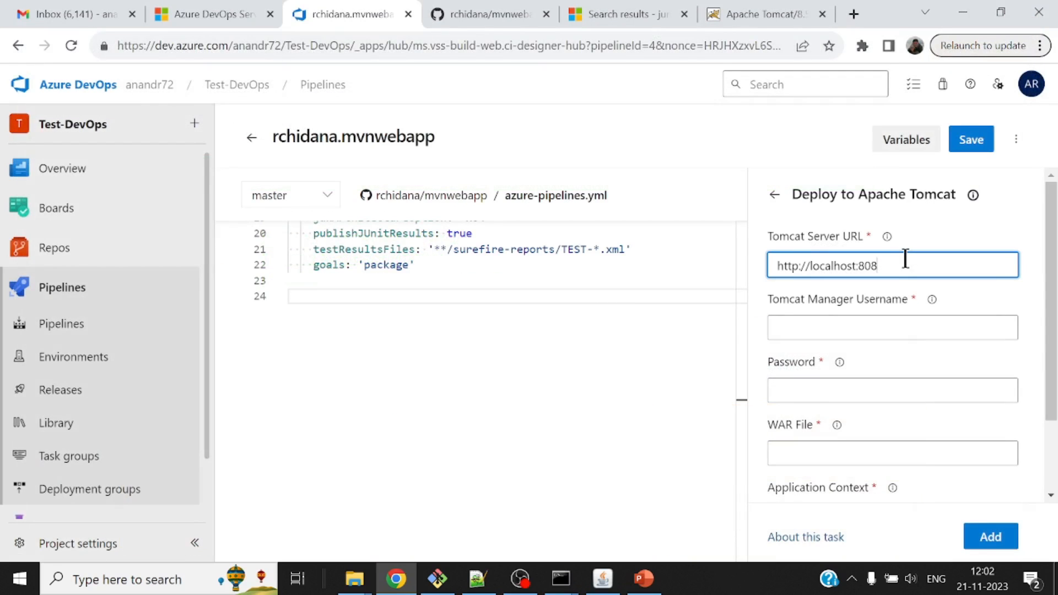
{"action": "key", "text": "ctrl+v"}
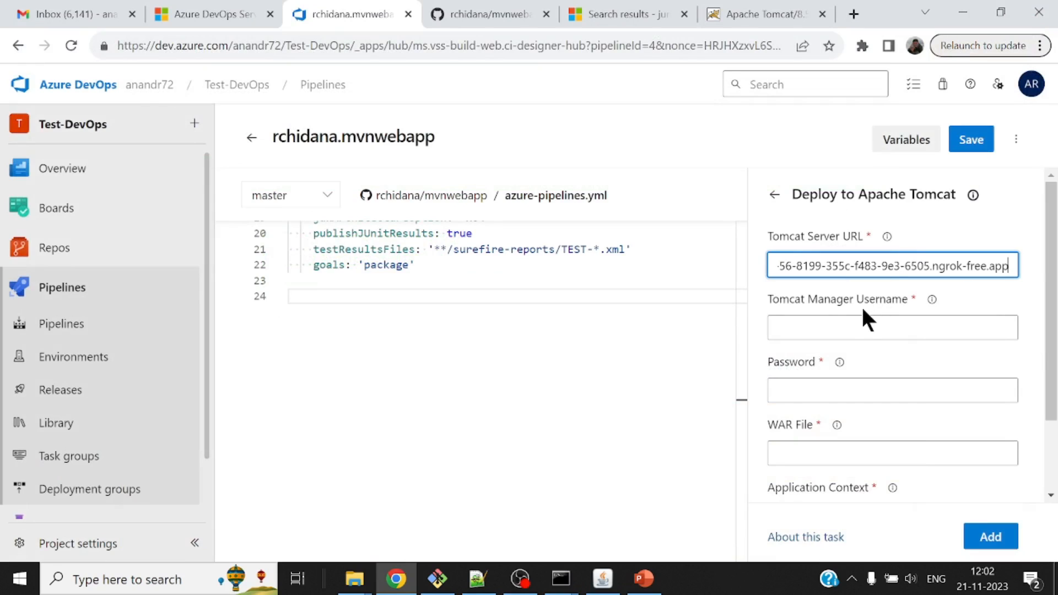
Fill in the Tomcat Manager username and enter the Tomcat Manager password in the deployment task.
{"action": "left_click", "coordinate": [840, 324]}
{"action": "type", "text": "deployer"}
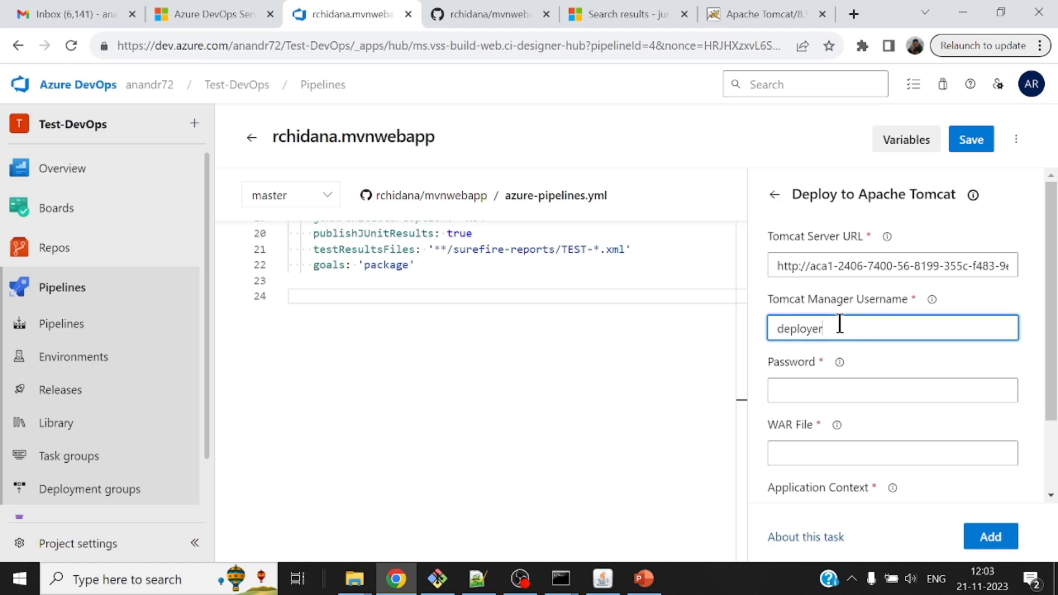
{"action": "left_click", "coordinate": [816, 388]}
{"action": "left_click_drag", "start_coordinate": [1054, 380], "coordinate": [1054, 456]}
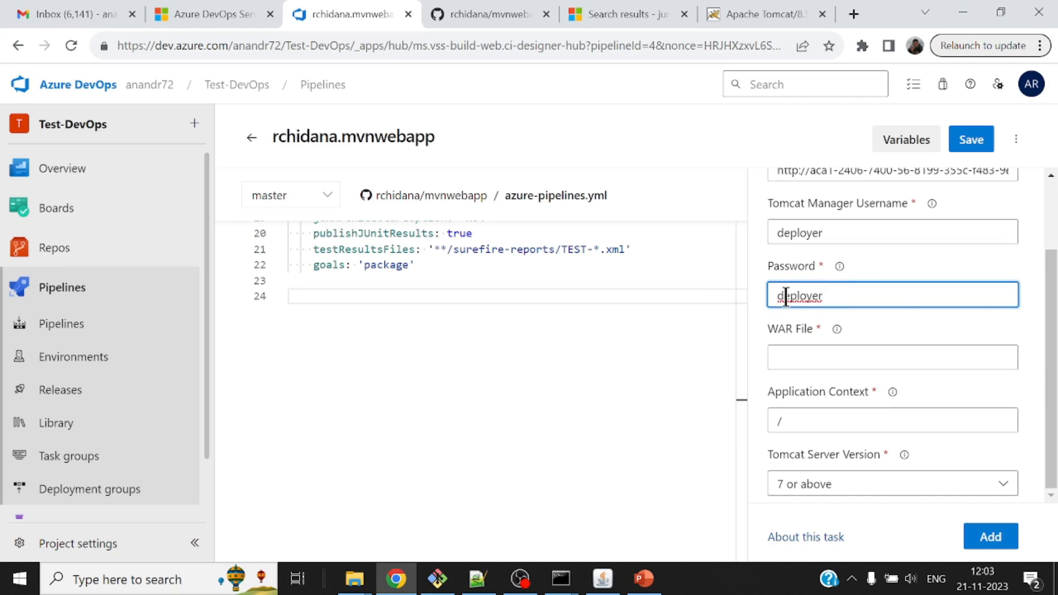
{"action": "left_click", "coordinate": [807, 313]}
{"action": "left_click", "coordinate": [778, 300]}
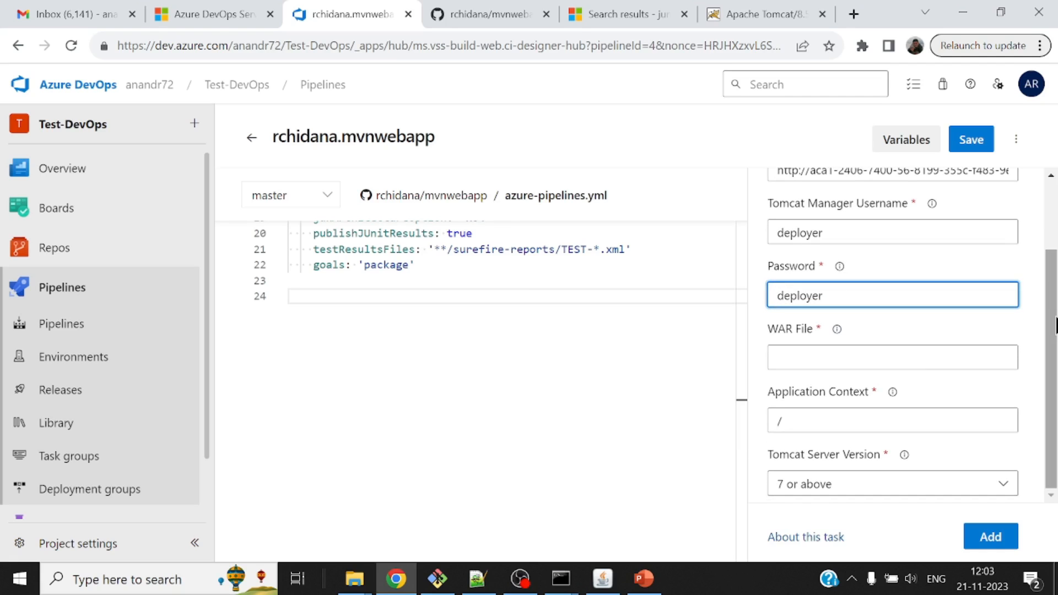
Set the deployment task's WAR file to target/mvnwebapp.war and its application context to /azure-deploy.
{"action": "left_click", "coordinate": [835, 360]}
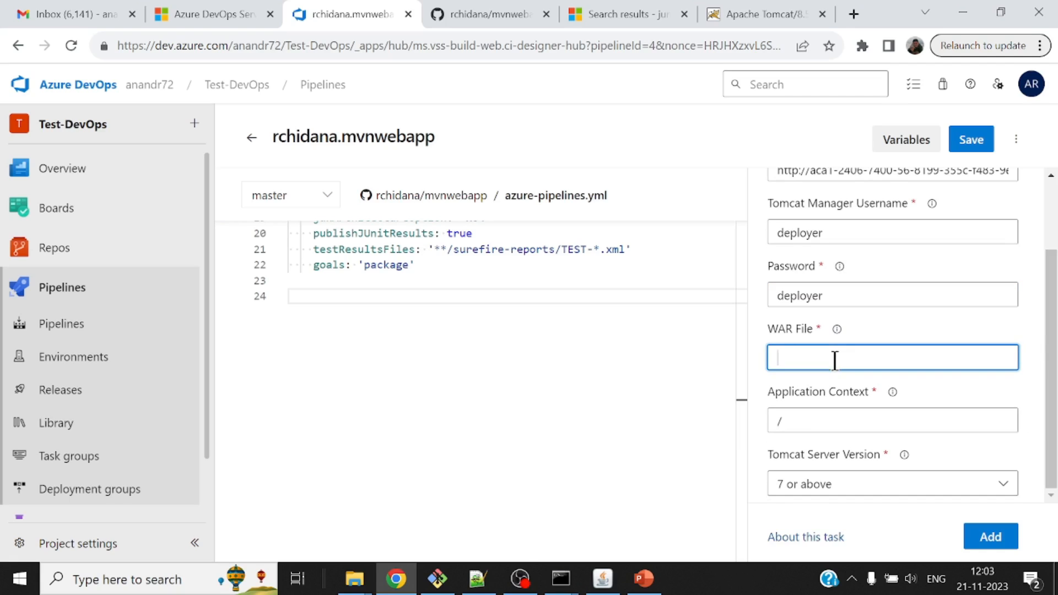
{"action": "type", "text": "target/mvnwebapp"}
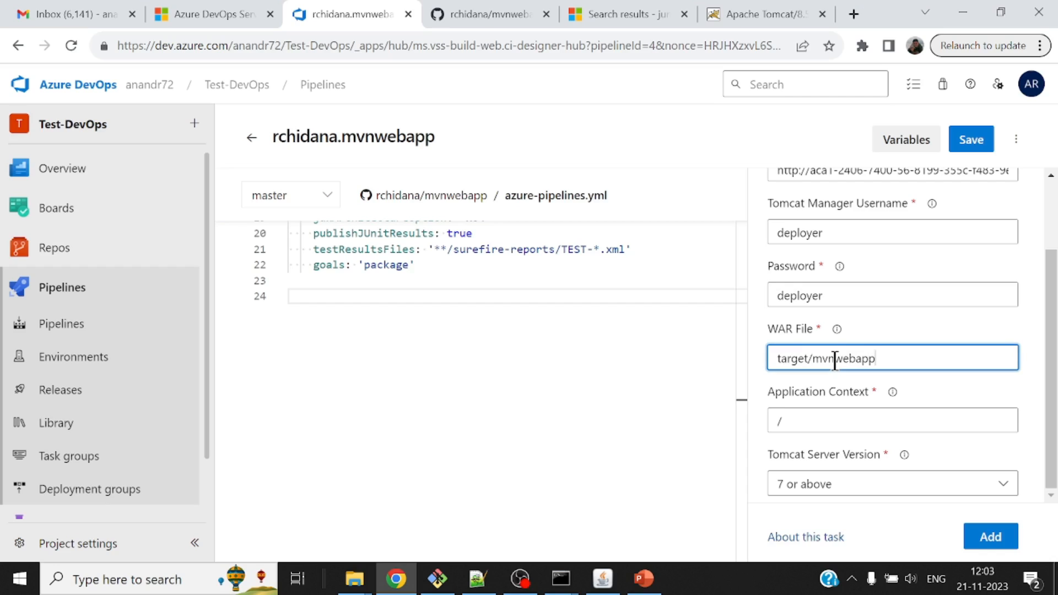
{"action": "type", "text": ".war"}
{"action": "left_click", "coordinate": [812, 420]}
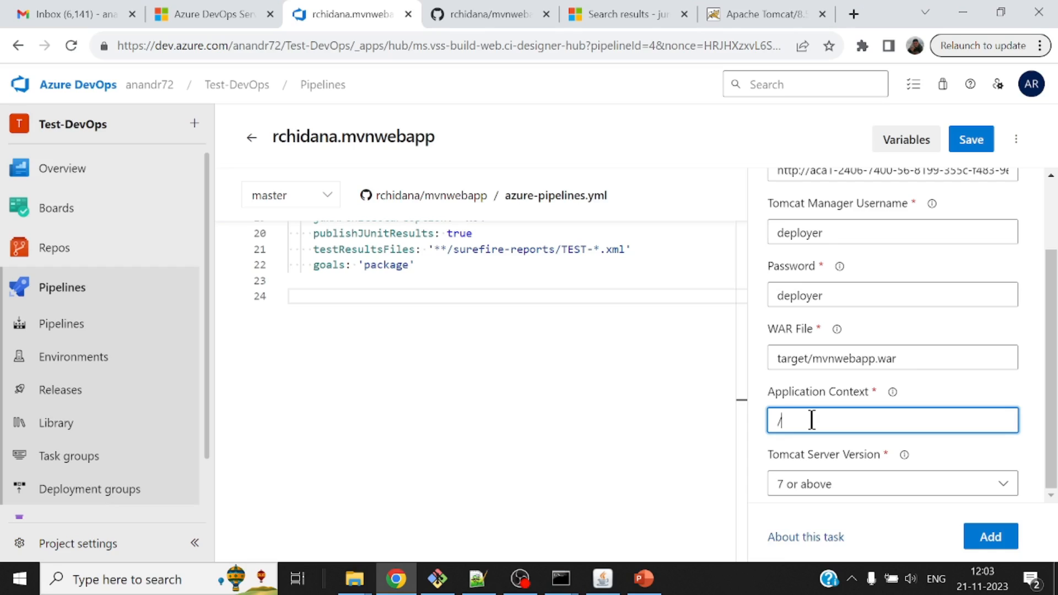
{"action": "type", "text": "azure deploy"}
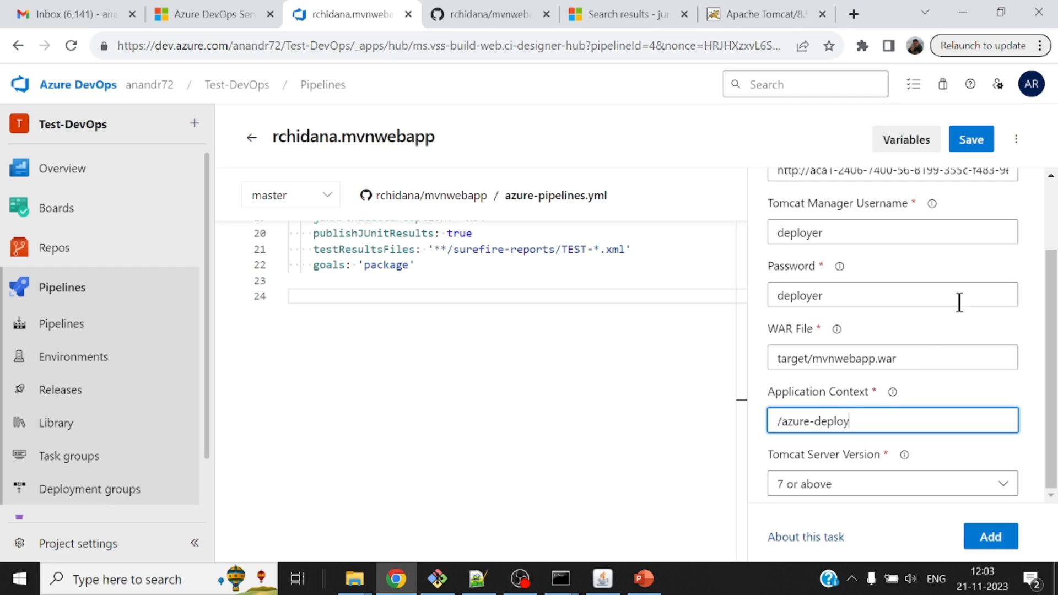
Keep the Tomcat server version at 7 or above, add the deployment task to azure-pipelines.yml and review the YAML.
{"action": "left_click", "coordinate": [1004, 484]}
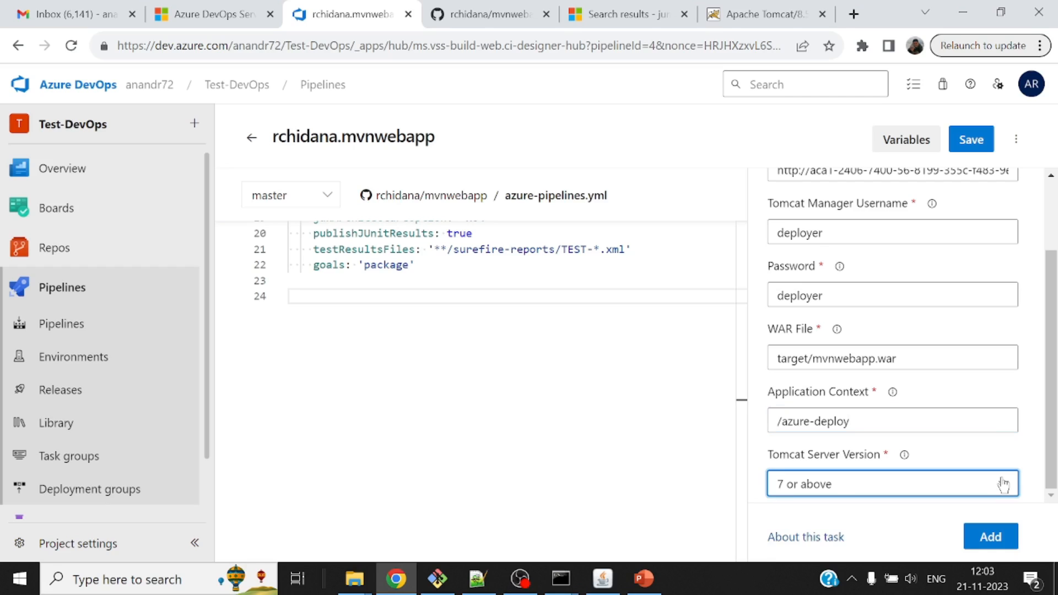
{"action": "left_click", "coordinate": [1005, 488]}
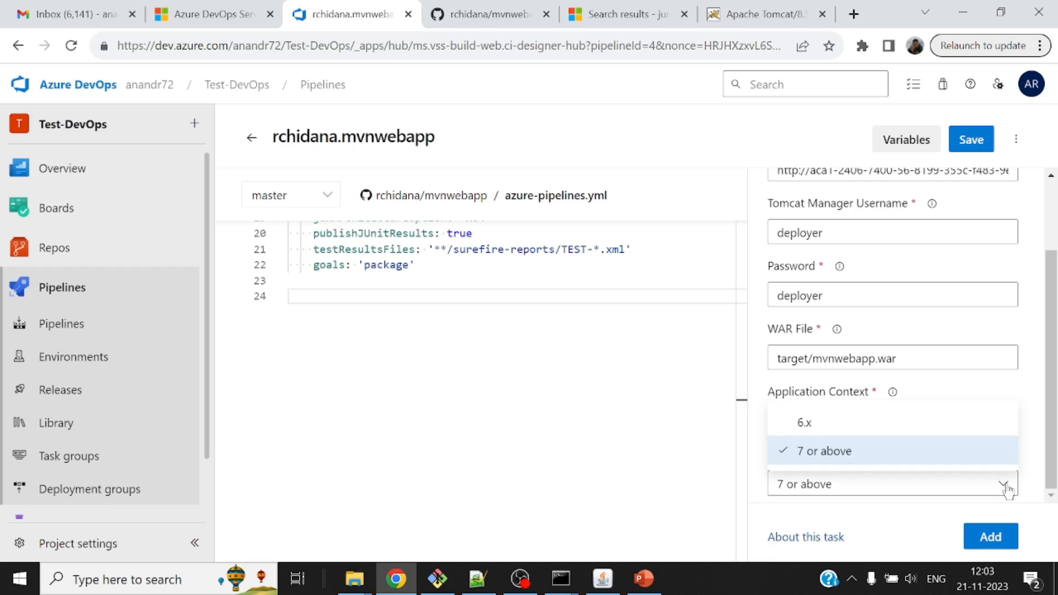
{"action": "left_click", "coordinate": [1005, 488]}
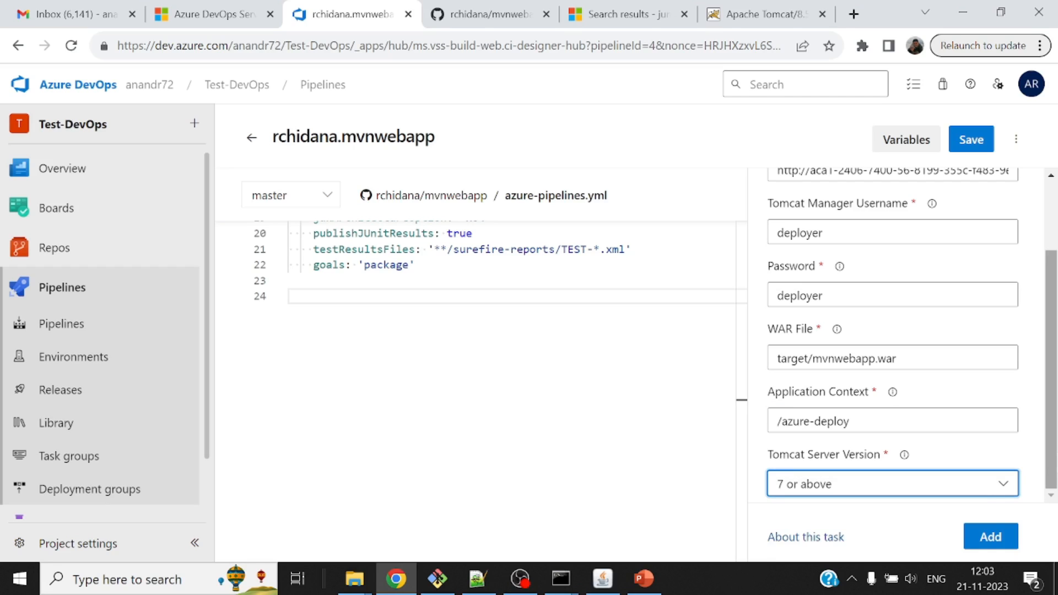
{"action": "left_click", "coordinate": [991, 537]}
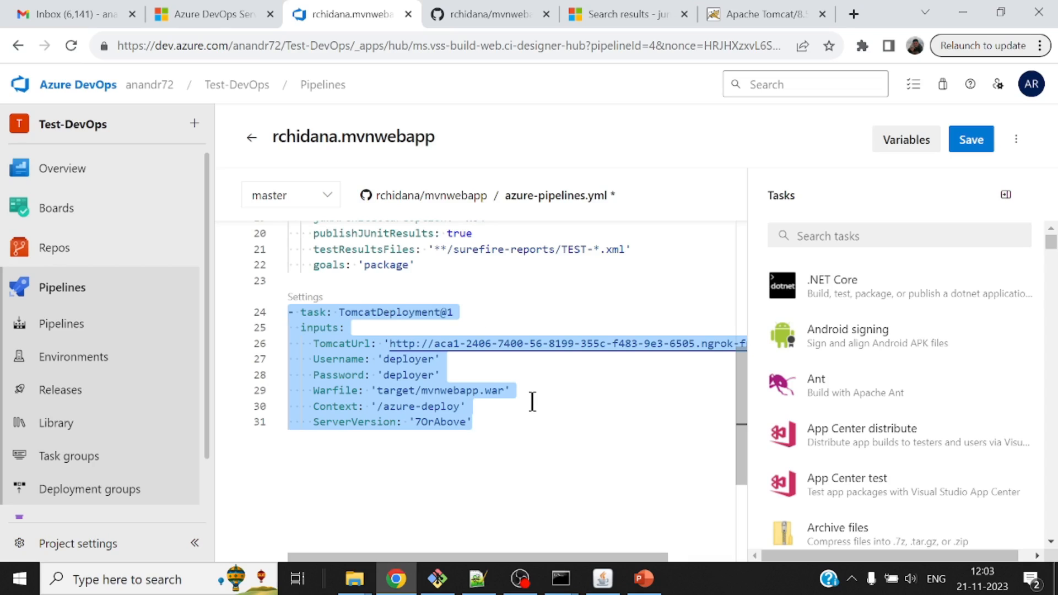
{"action": "scroll", "coordinate": [578, 295], "scroll_direction": "up", "scroll_amount": 3}
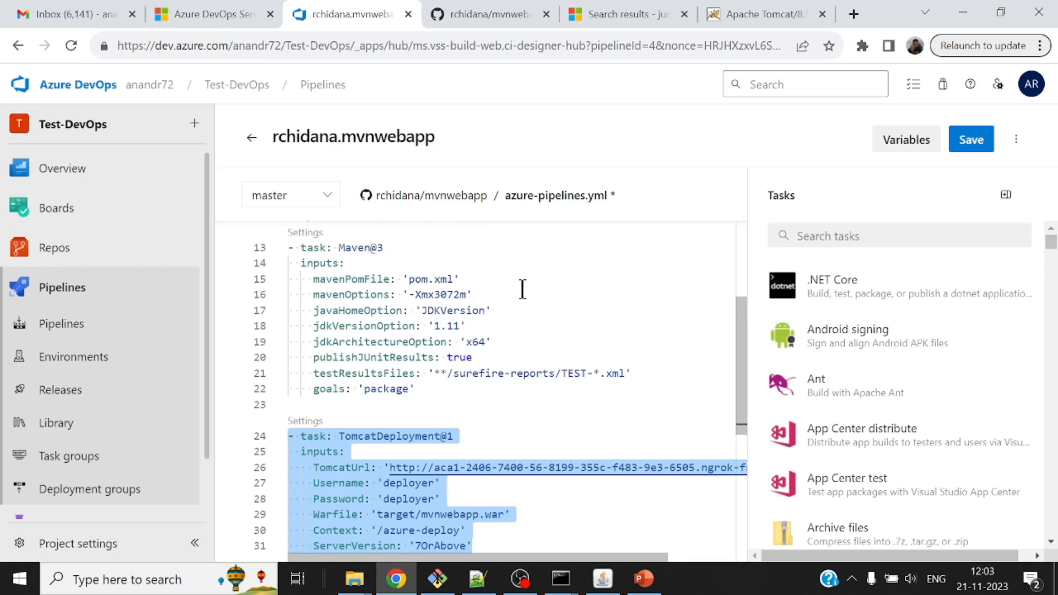
{"action": "scroll", "coordinate": [491, 354], "scroll_direction": "down", "scroll_amount": 2}
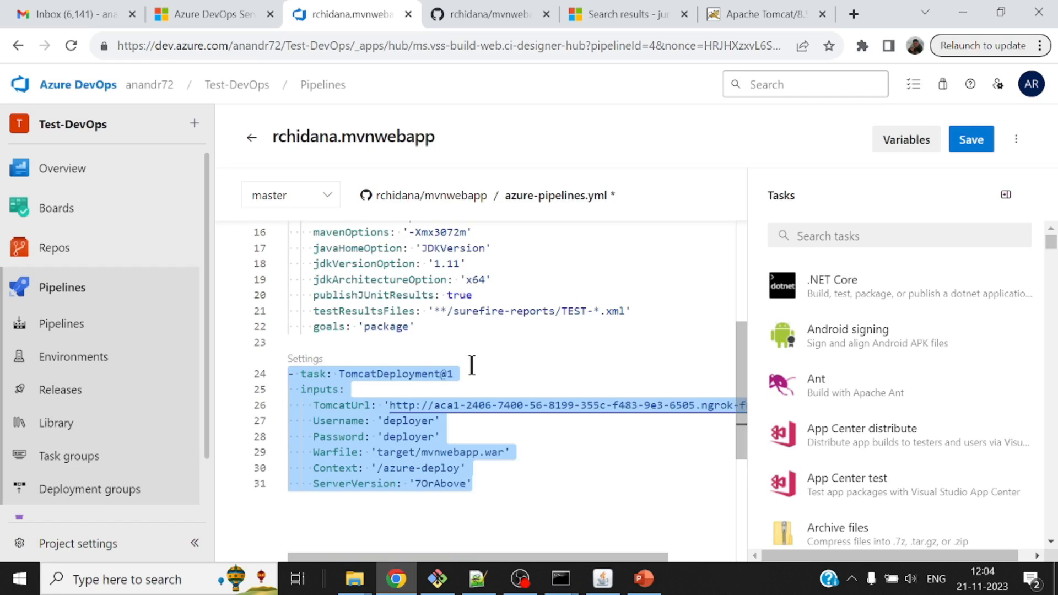
Save azure-pipelines.yml by committing it directly to the master branch with the suggested commit message.
{"action": "mouse_move", "coordinate": [438, 374]}
{"action": "mouse_move", "coordinate": [605, 404]}
{"action": "mouse_move", "coordinate": [419, 439]}
{"action": "left_click", "coordinate": [969, 144]}
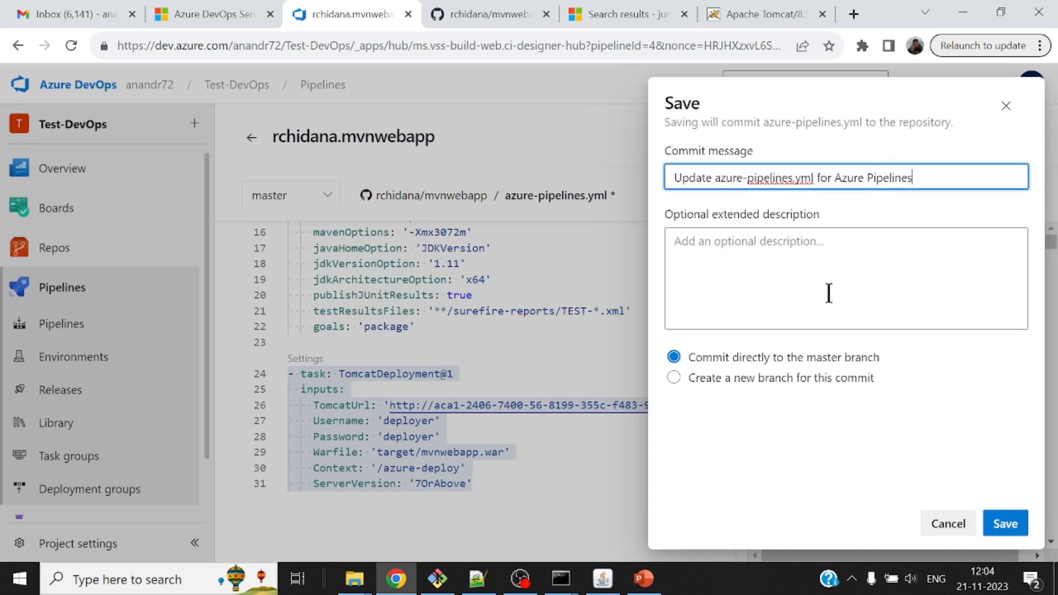
{"action": "left_click", "coordinate": [1007, 522]}
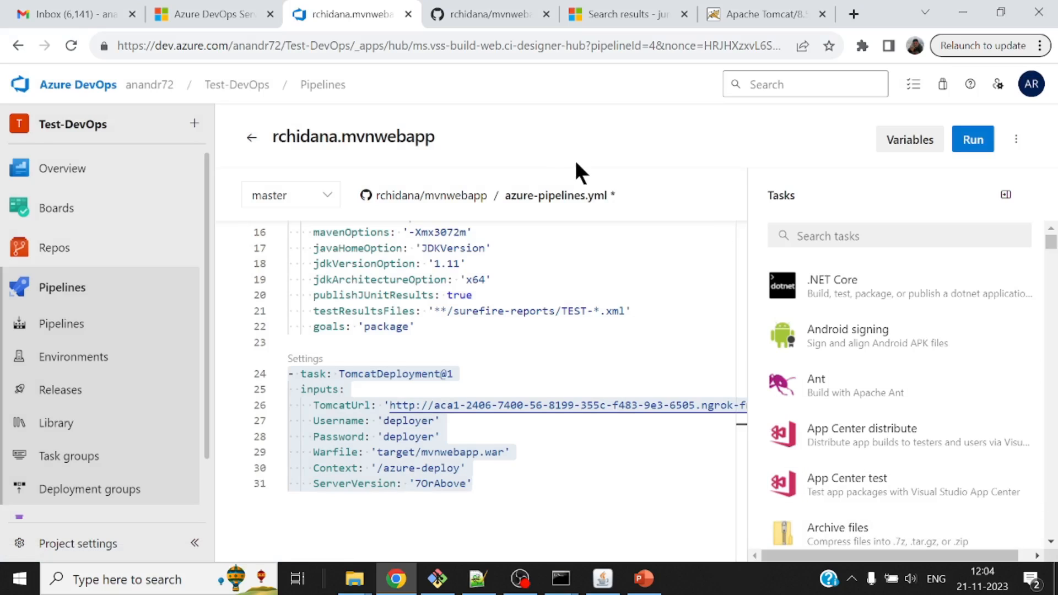
Open the newest run of the mvnwebapp pipeline and view the live log of its job.
{"action": "left_click", "coordinate": [325, 85]}
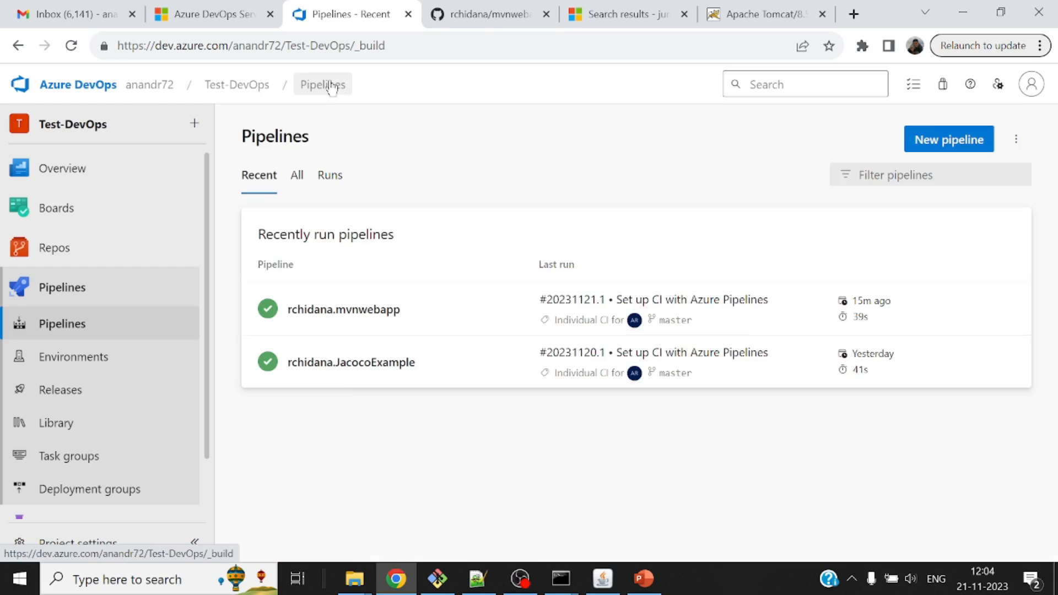
{"action": "left_click", "coordinate": [359, 315]}
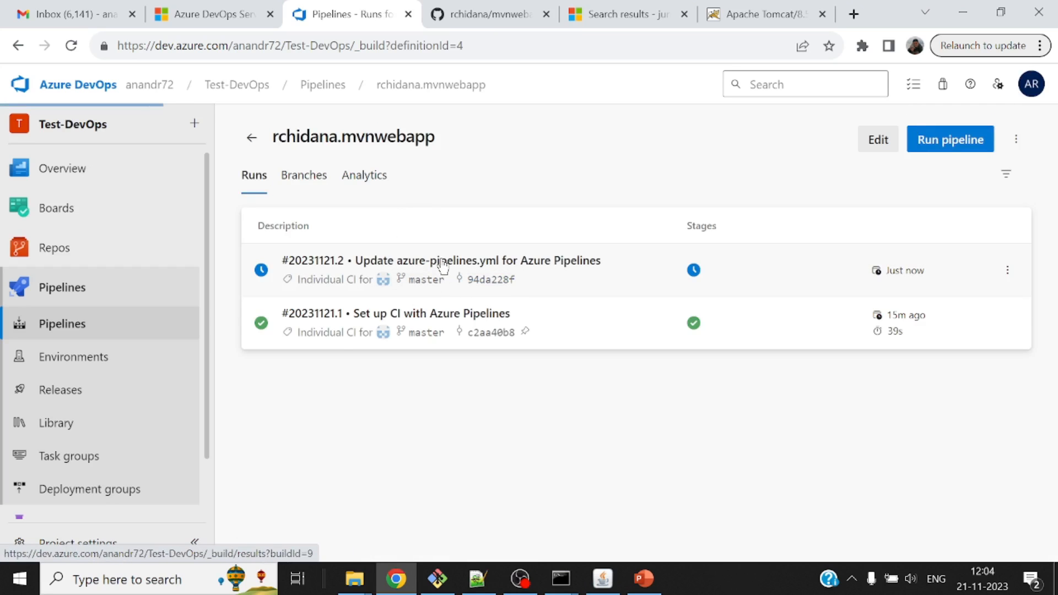
{"action": "left_click", "coordinate": [442, 265]}
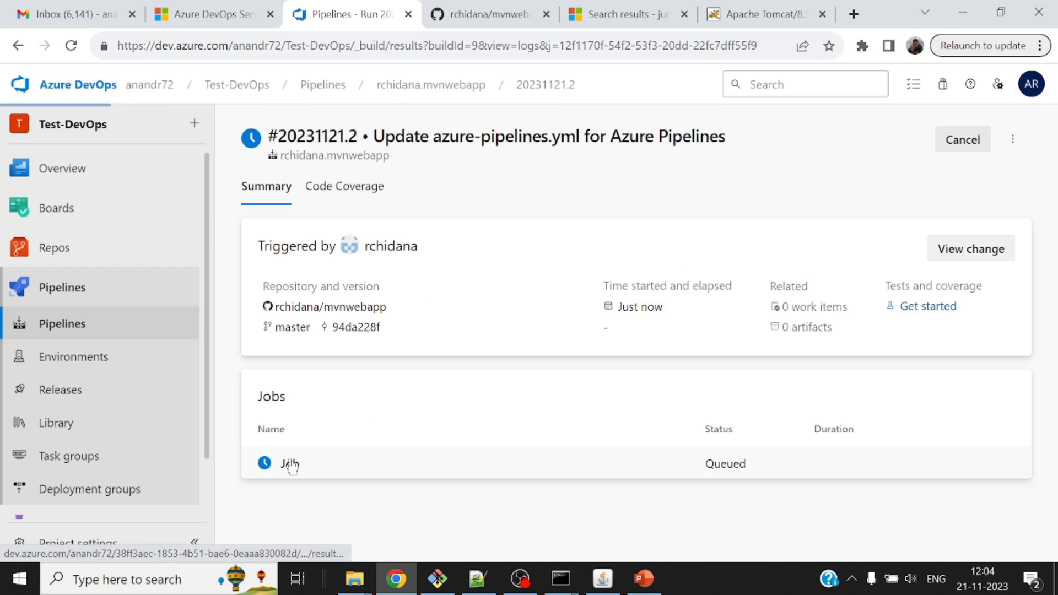
{"action": "left_click", "coordinate": [290, 465]}
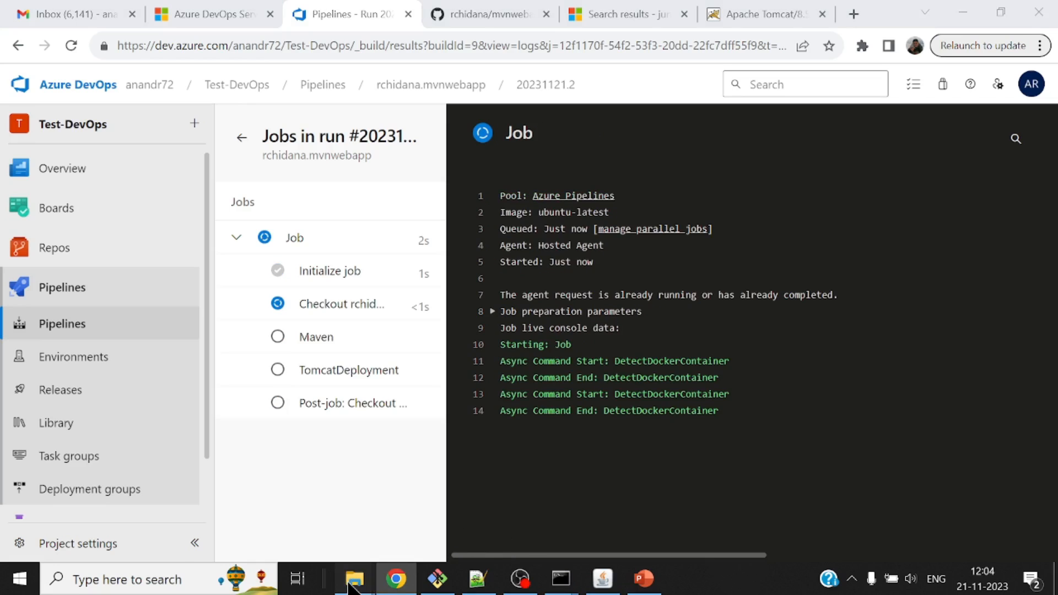
Switch to File Explorer and open the webapps folder of apache-tomcat-8.5.15 on drive C.
{"action": "mouse_move", "coordinate": [354, 579]}
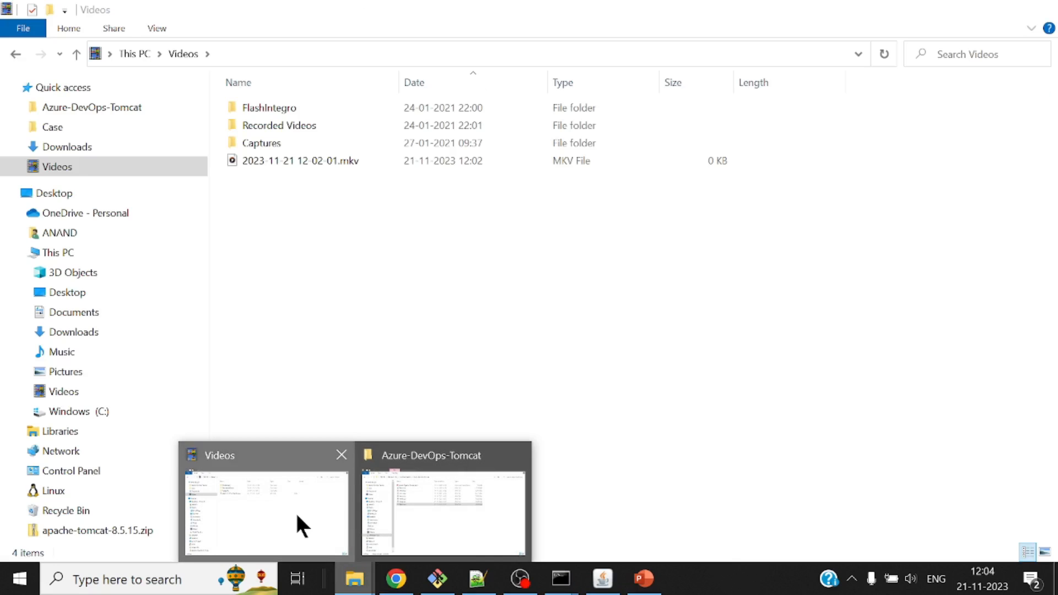
{"action": "left_click", "coordinate": [296, 512]}
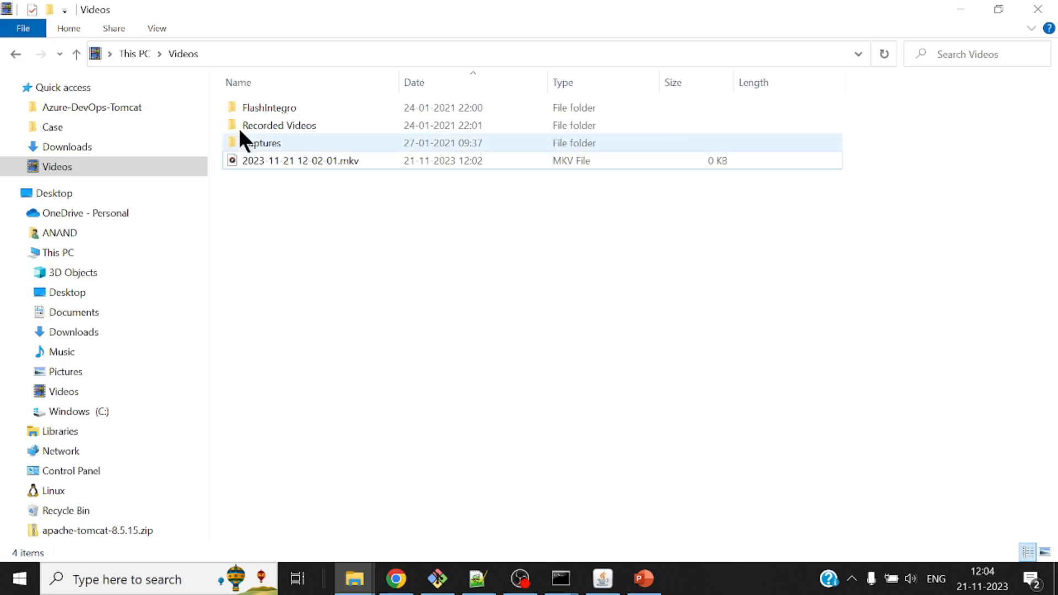
{"action": "left_click", "coordinate": [92, 424]}
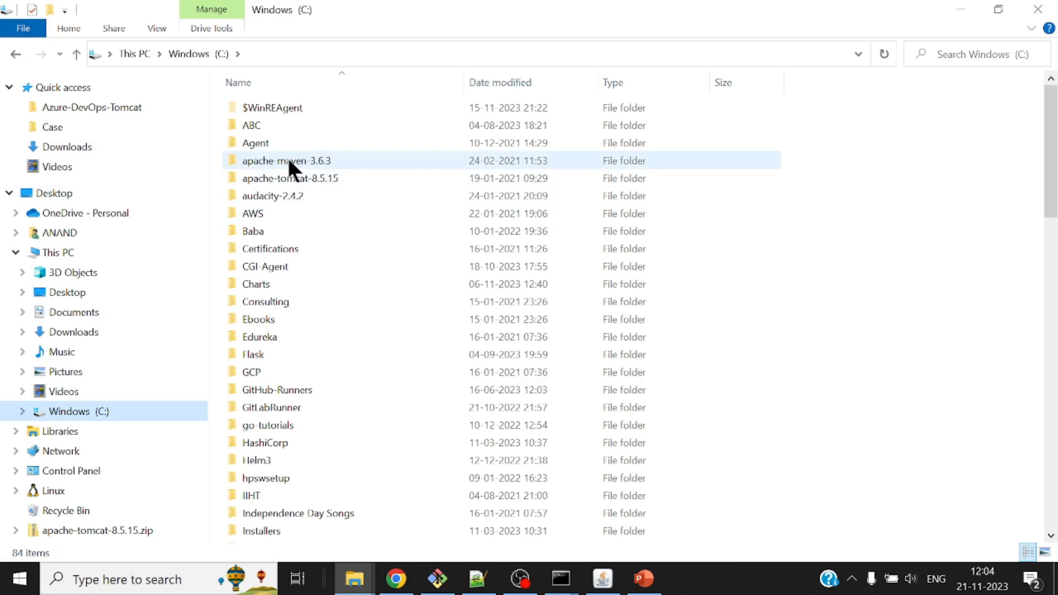
{"action": "left_click", "coordinate": [291, 180]}
{"action": "double_click", "coordinate": [291, 180]}
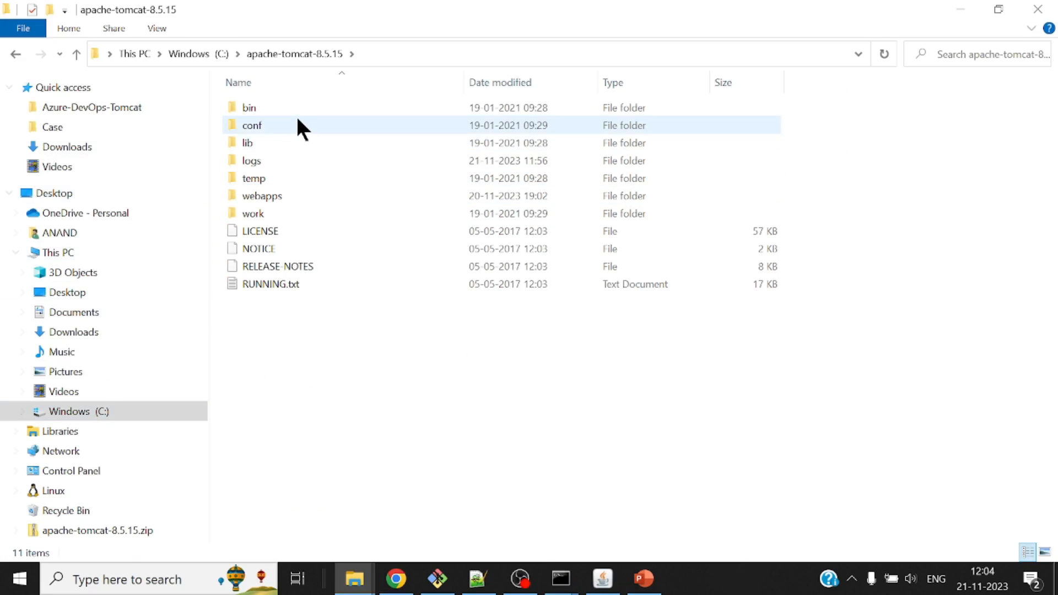
{"action": "double_click", "coordinate": [278, 197]}
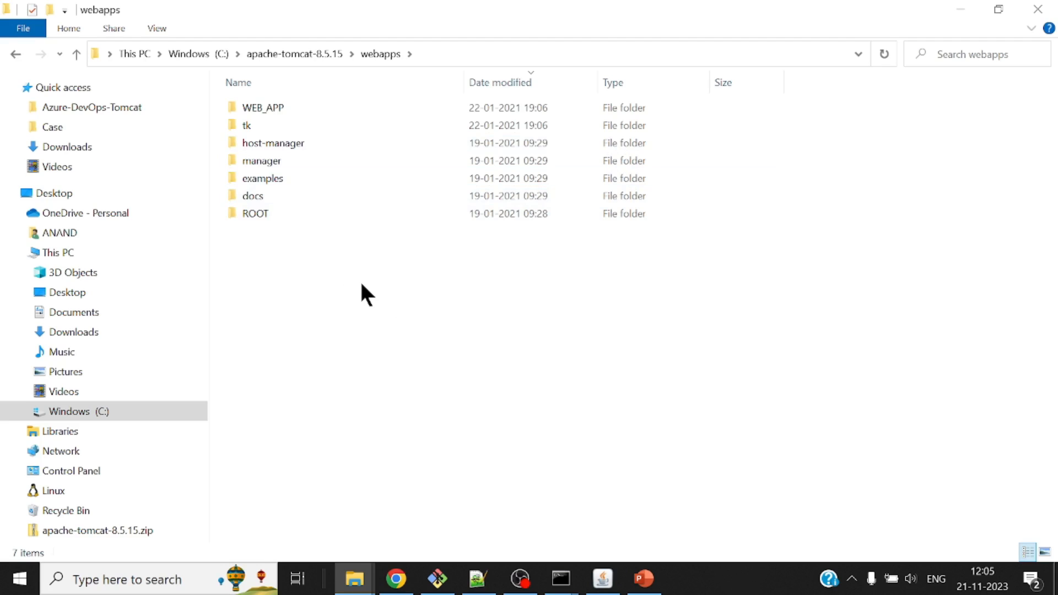
Check the progress of the pipeline job in Chrome, and return to Tomcat's webapps folder to look for the deployed WAR.
{"action": "left_click", "coordinate": [400, 589]}
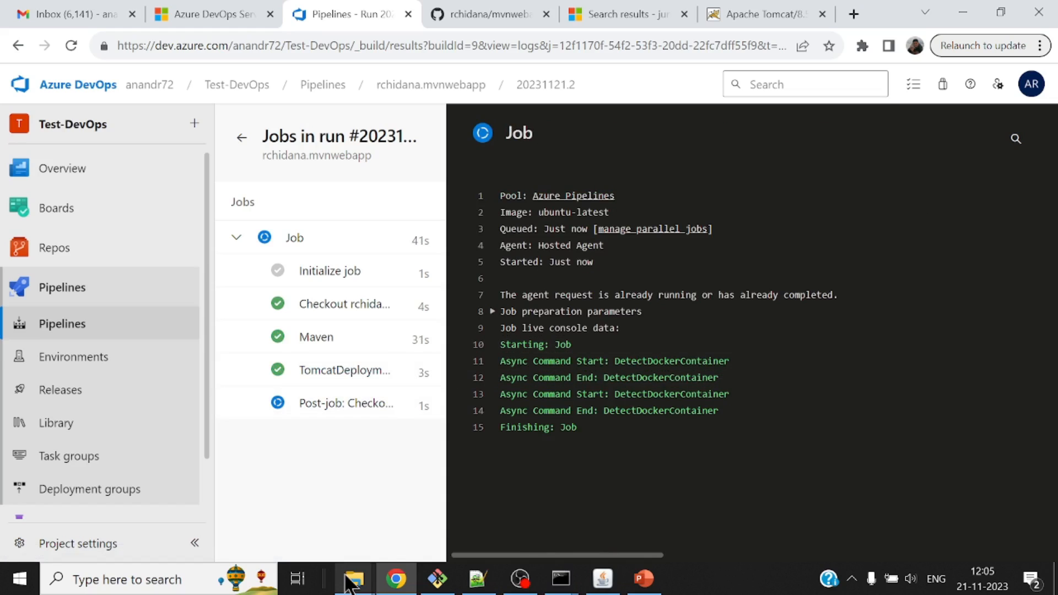
{"action": "mouse_move", "coordinate": [354, 579]}
{"action": "left_click", "coordinate": [330, 519]}
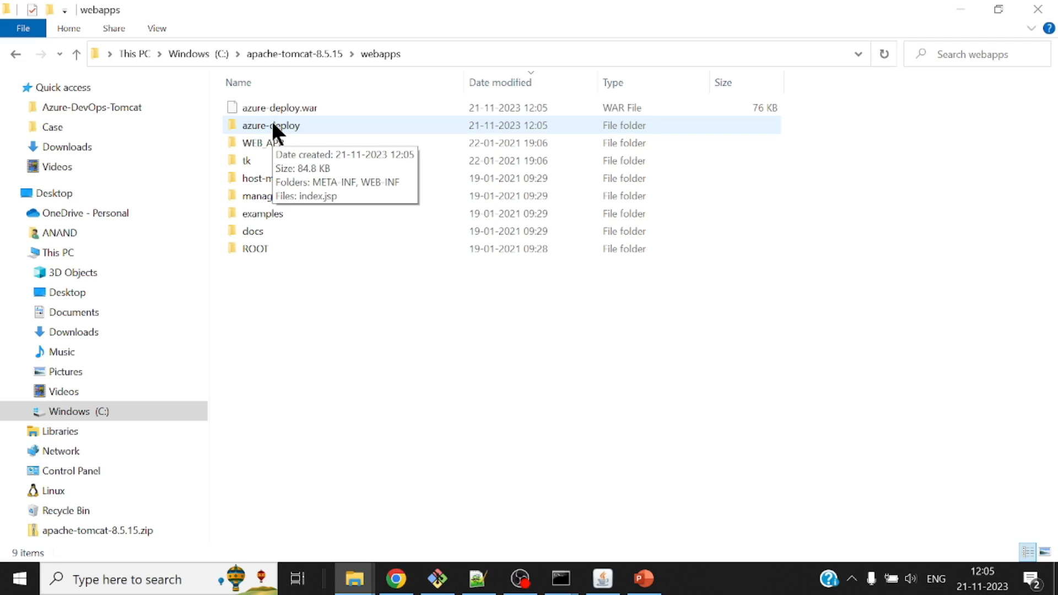
{"action": "left_click", "coordinate": [396, 579]}
{"action": "left_click", "coordinate": [764, 25]}
{"action": "left_click", "coordinate": [587, 45]}
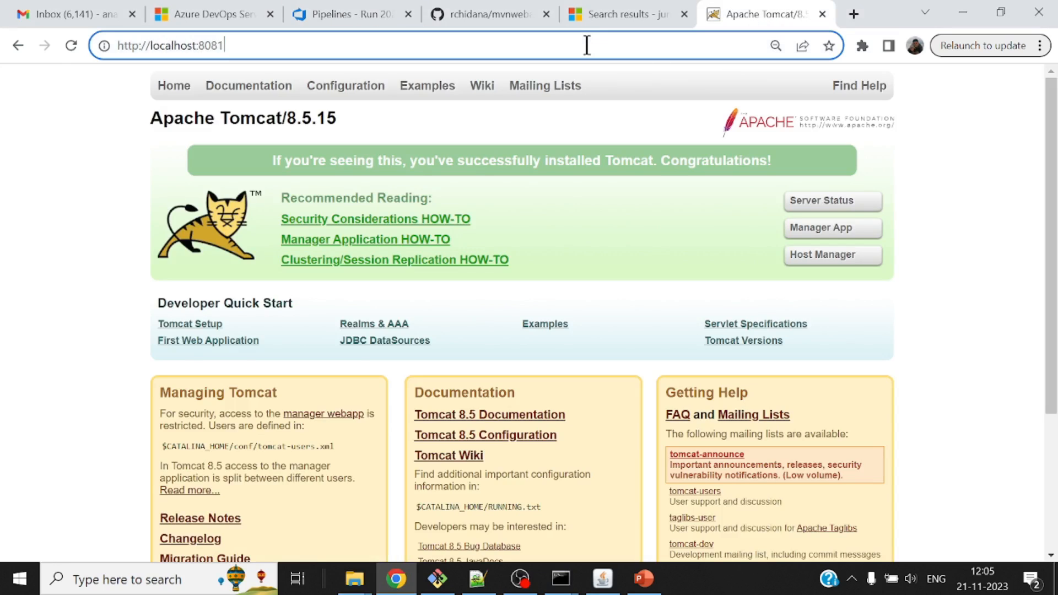
{"action": "left_click", "coordinate": [587, 45]}
{"action": "type", "text": "/"}
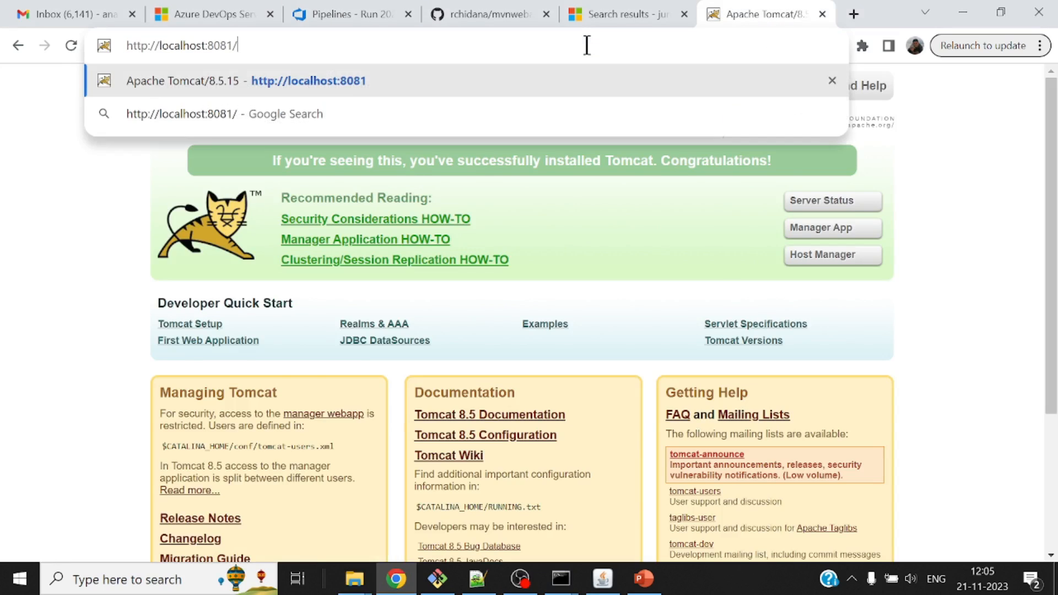
{"action": "key", "text": "alt+Tab"}
{"action": "key", "text": "alt+Tab"}
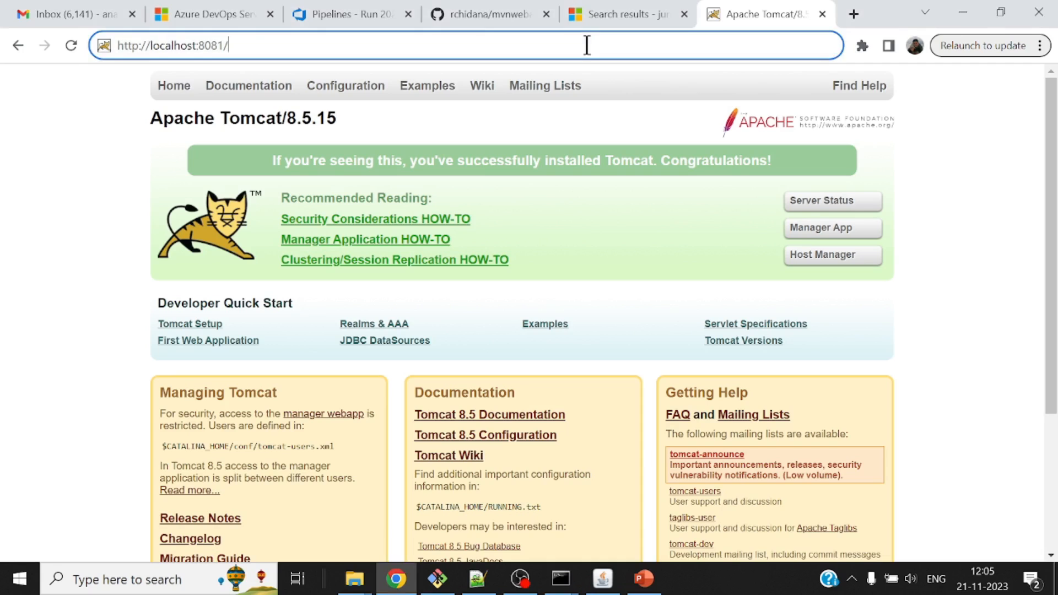
{"action": "type", "text": "azure-d"}
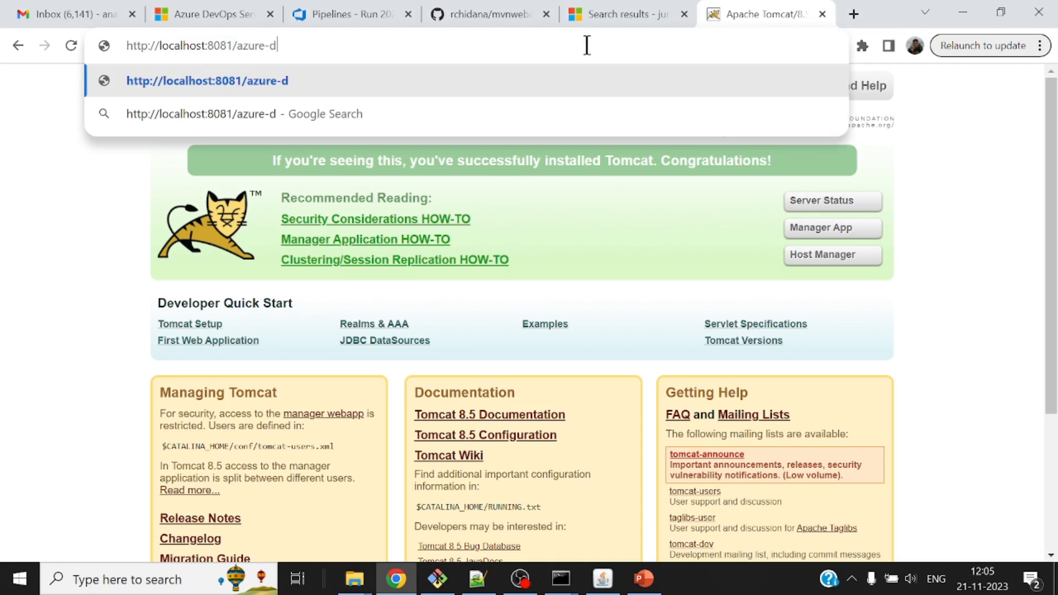
{"action": "type", "text": "eploy"}
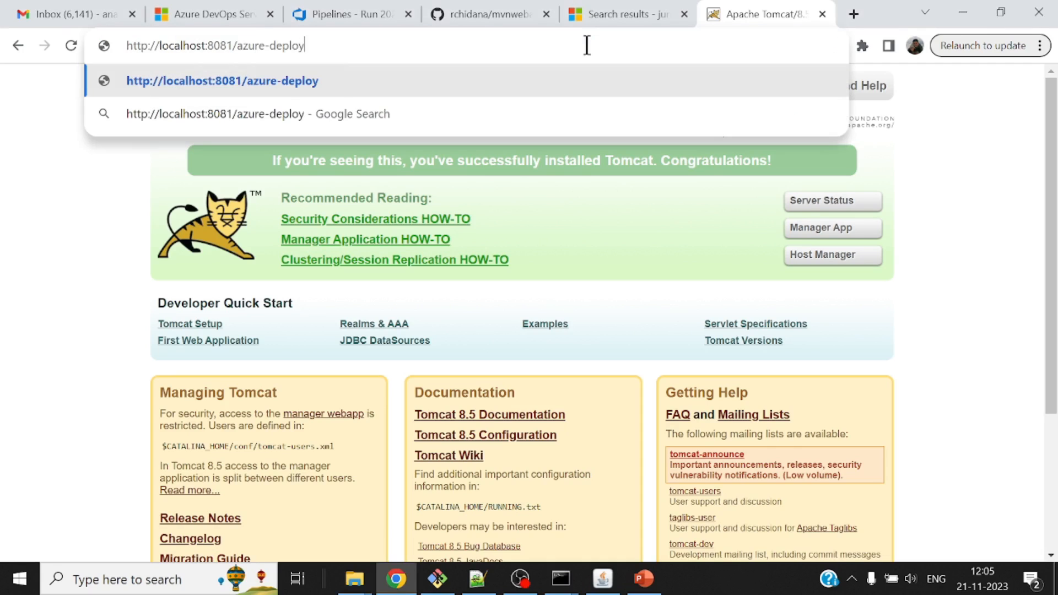
{"action": "key", "text": "Return"}
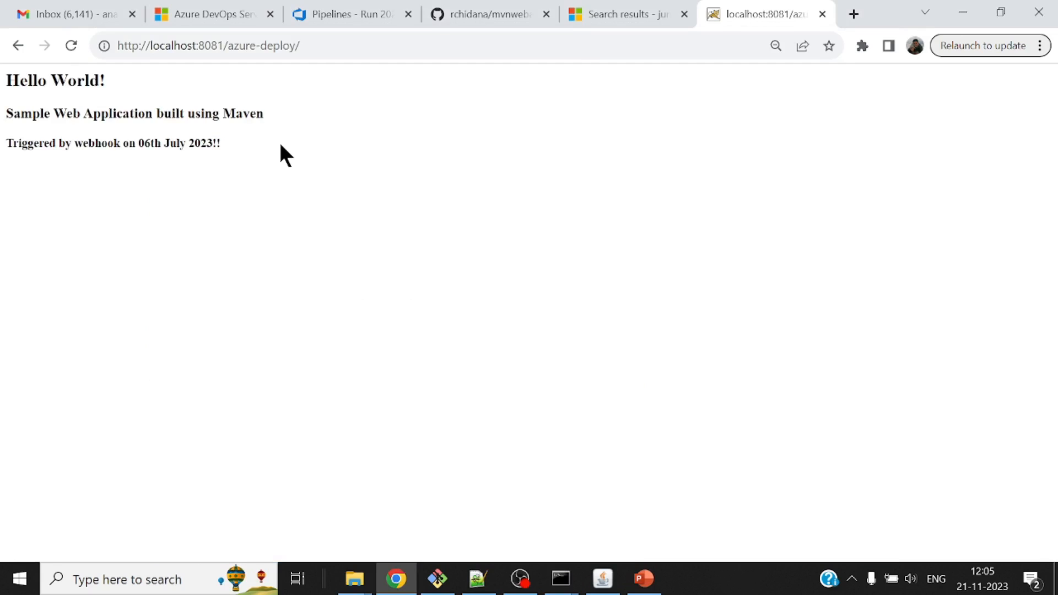